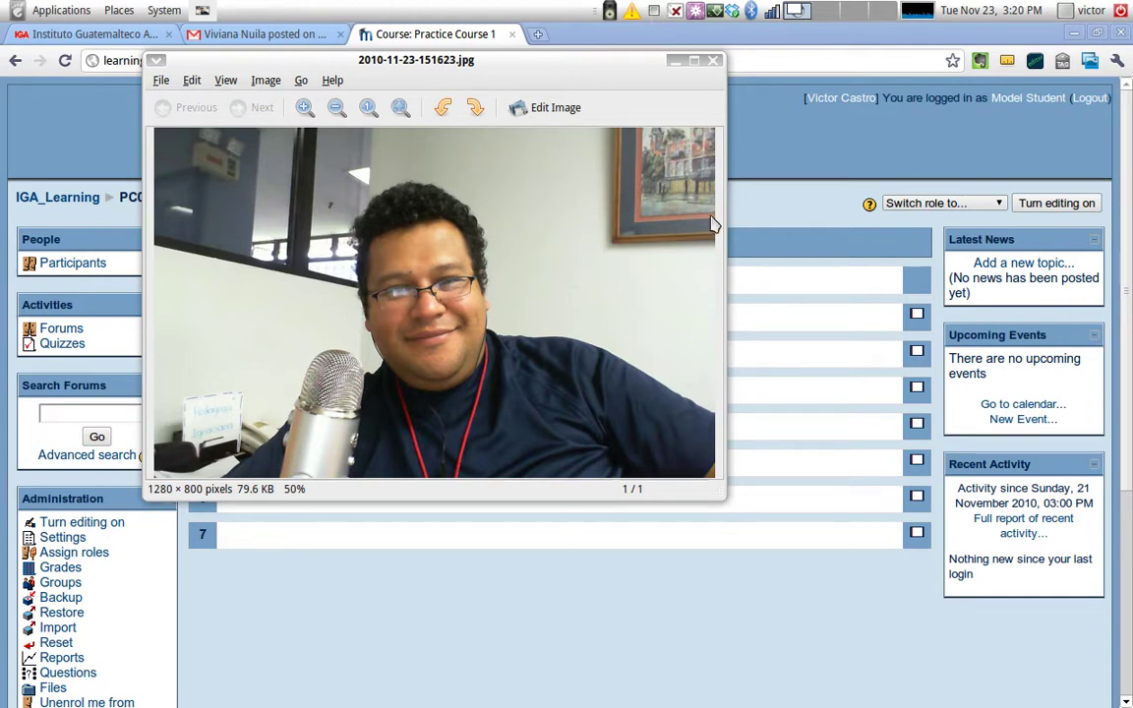
- Close the webcam photo in Eye of GNOME to reveal the Practice Course 1 (PC001) page
click(799, 190)
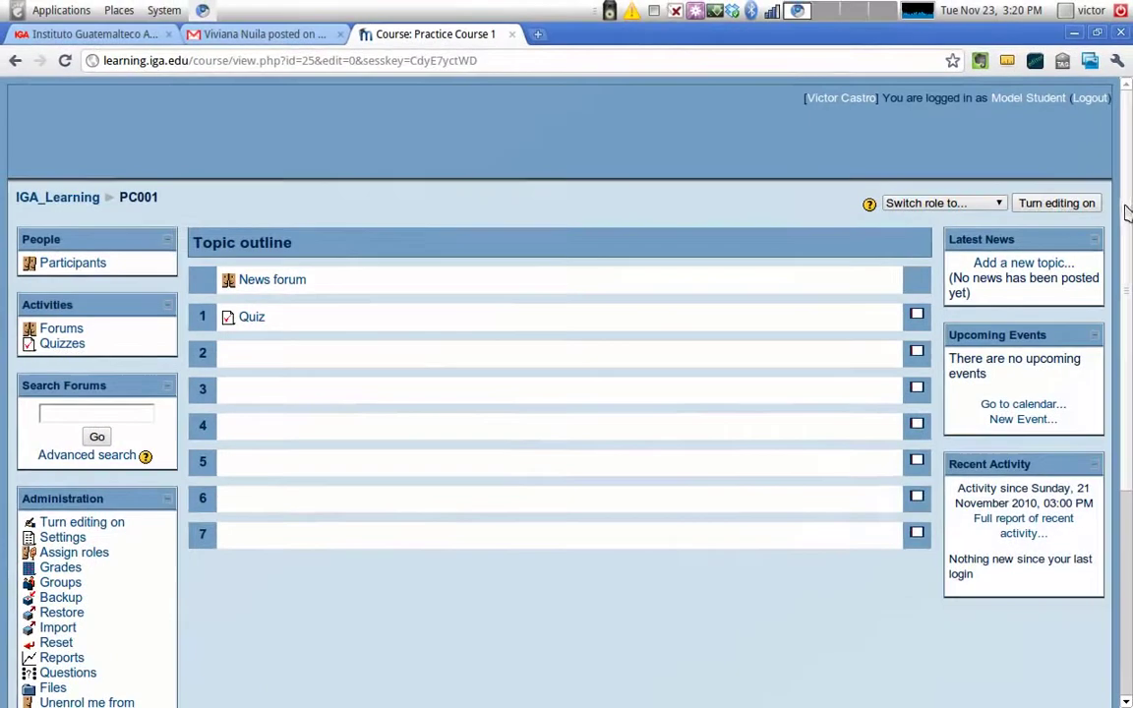
- Turn editing on for Practice Course 1 and scroll down to the topic sections
click(1067, 202)
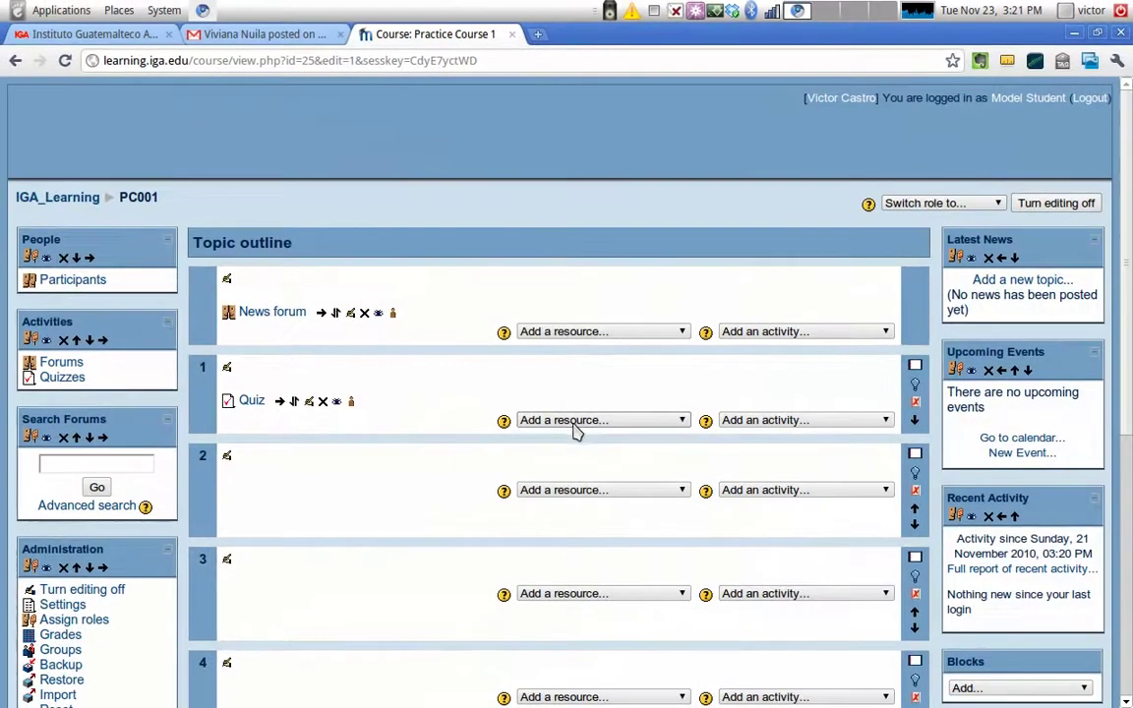
scroll(423, 501, down, 5)
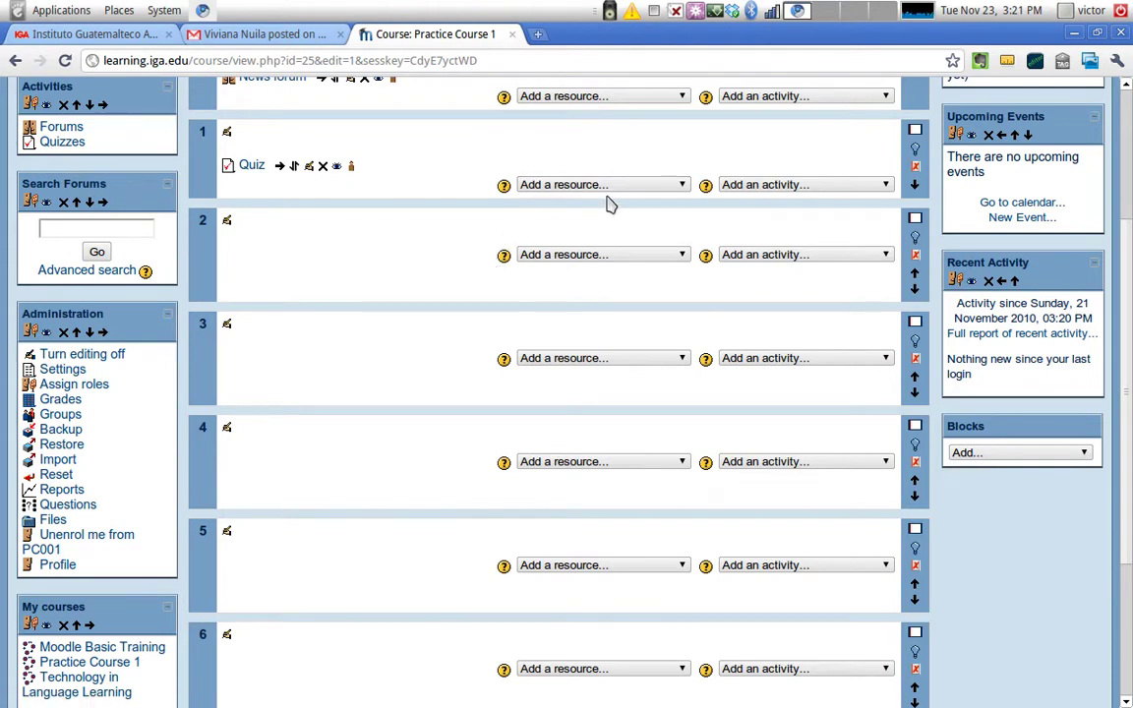
- Show topic 2's 'Add a resource...' list of resource types, after one close and reopen
click(620, 255)
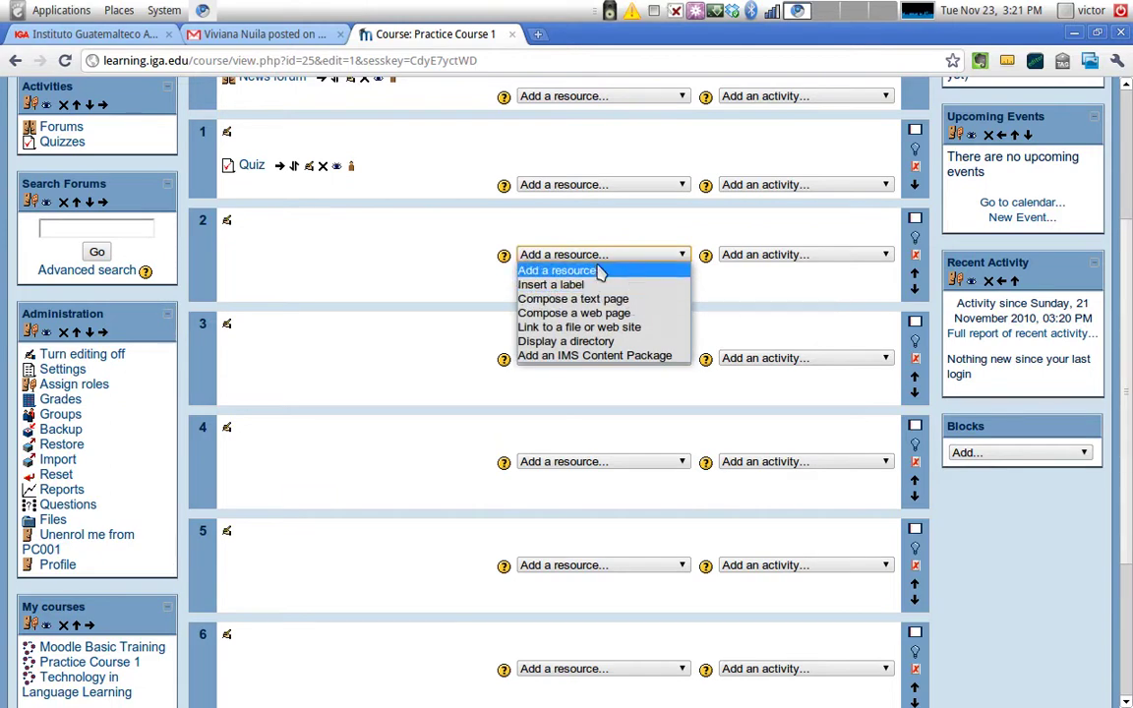
click(566, 255)
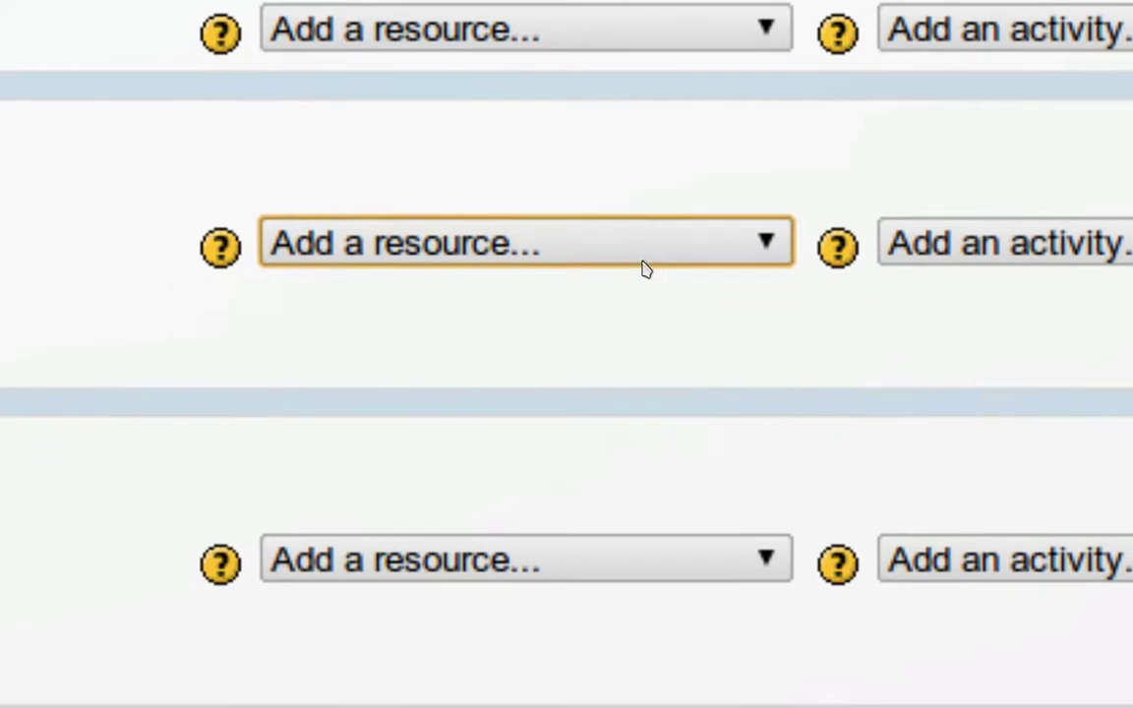
click(637, 325)
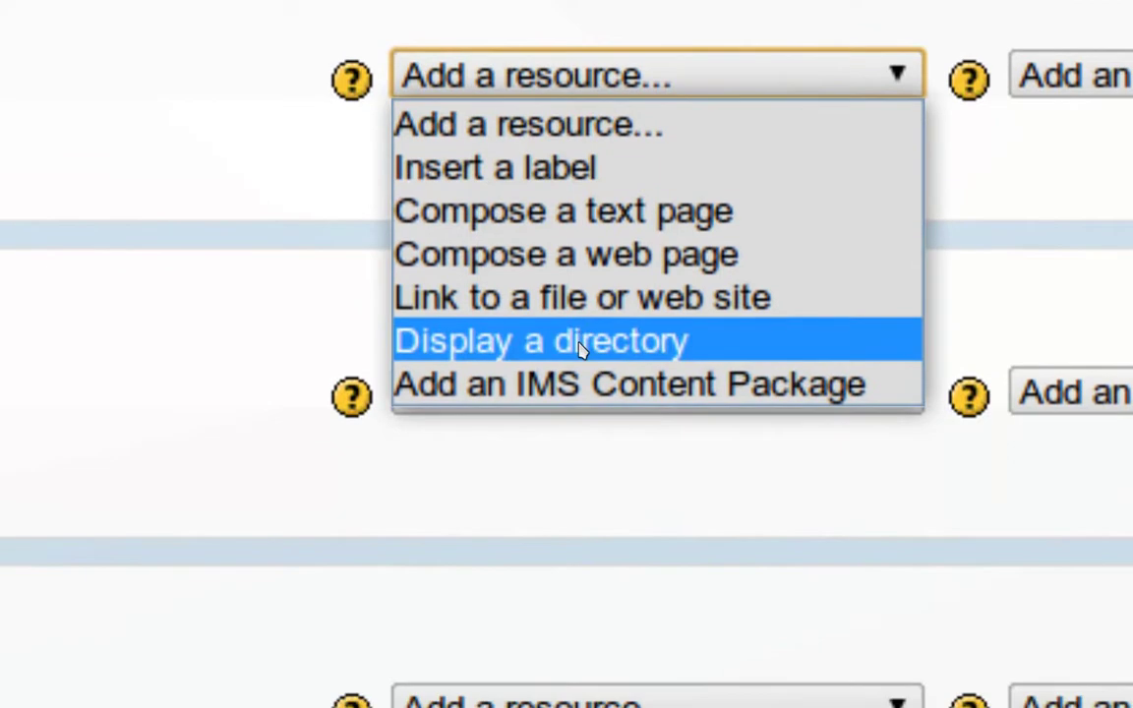
- Start a 'Display a directory' resource for topic 2, then cancel it without saving
click(580, 349)
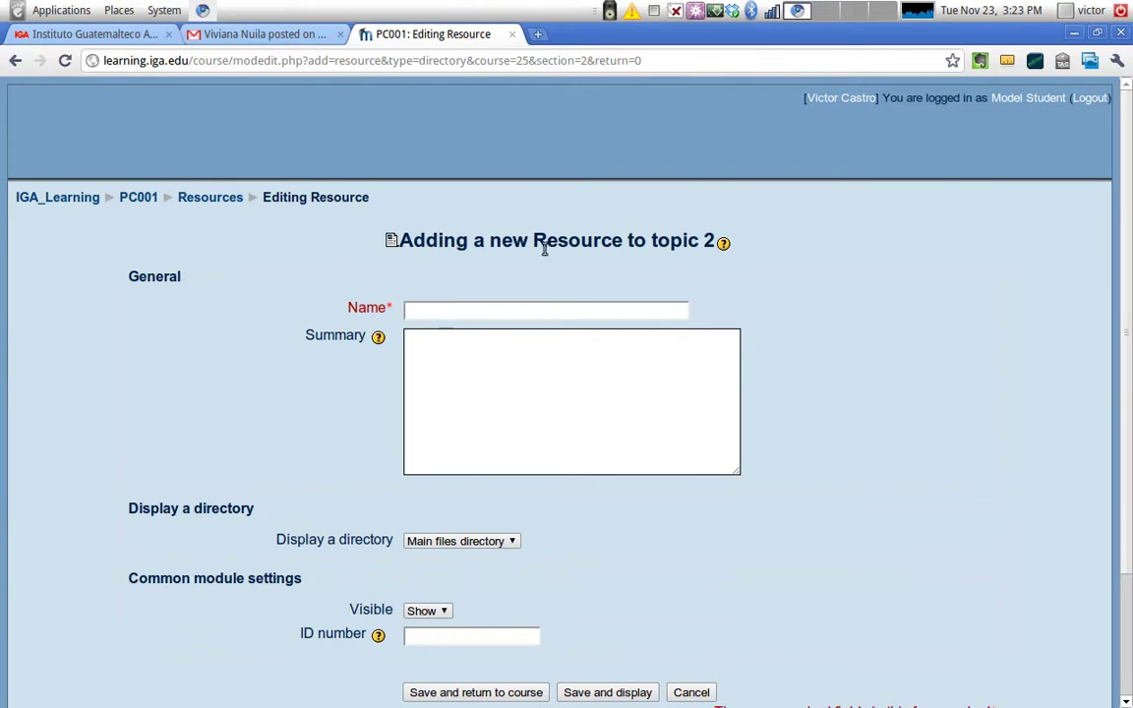
scroll(324, 241, down, 3)
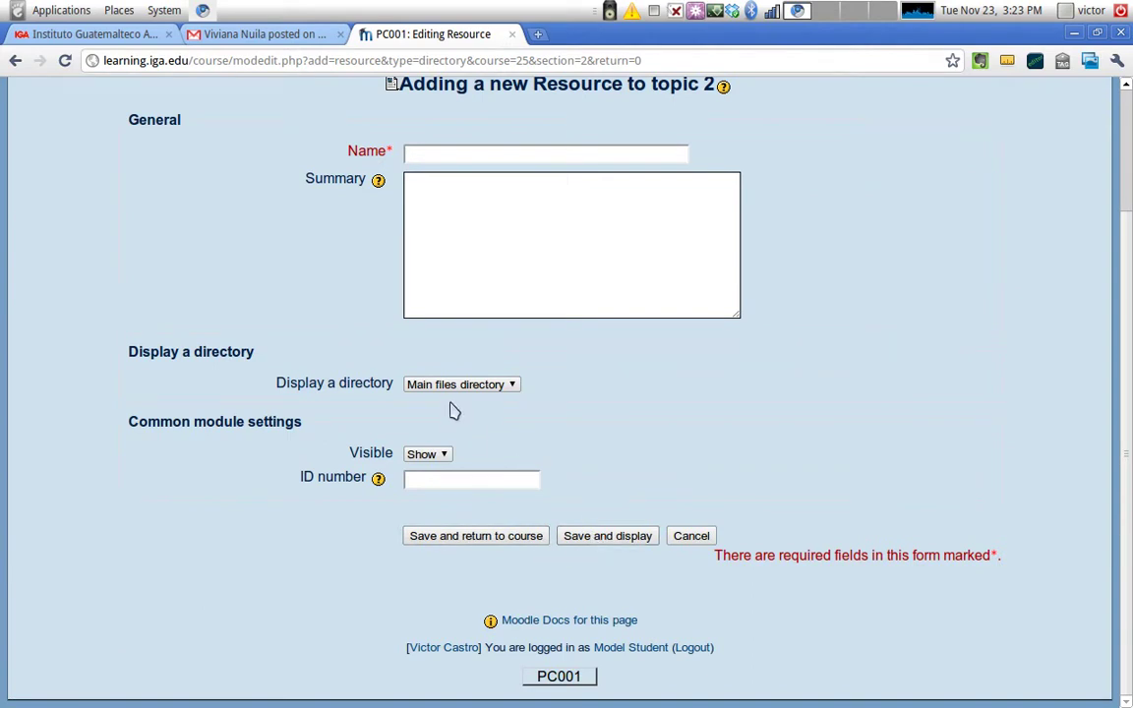
click(687, 541)
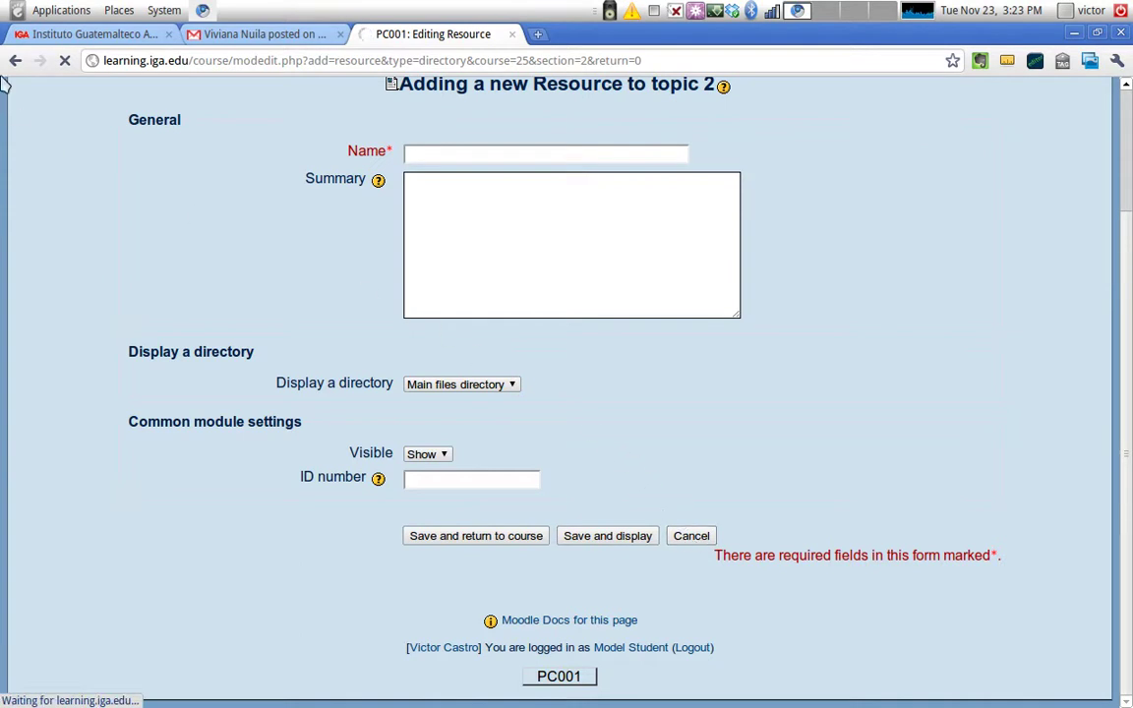
mouse_move(4, 8)
click(295, 315)
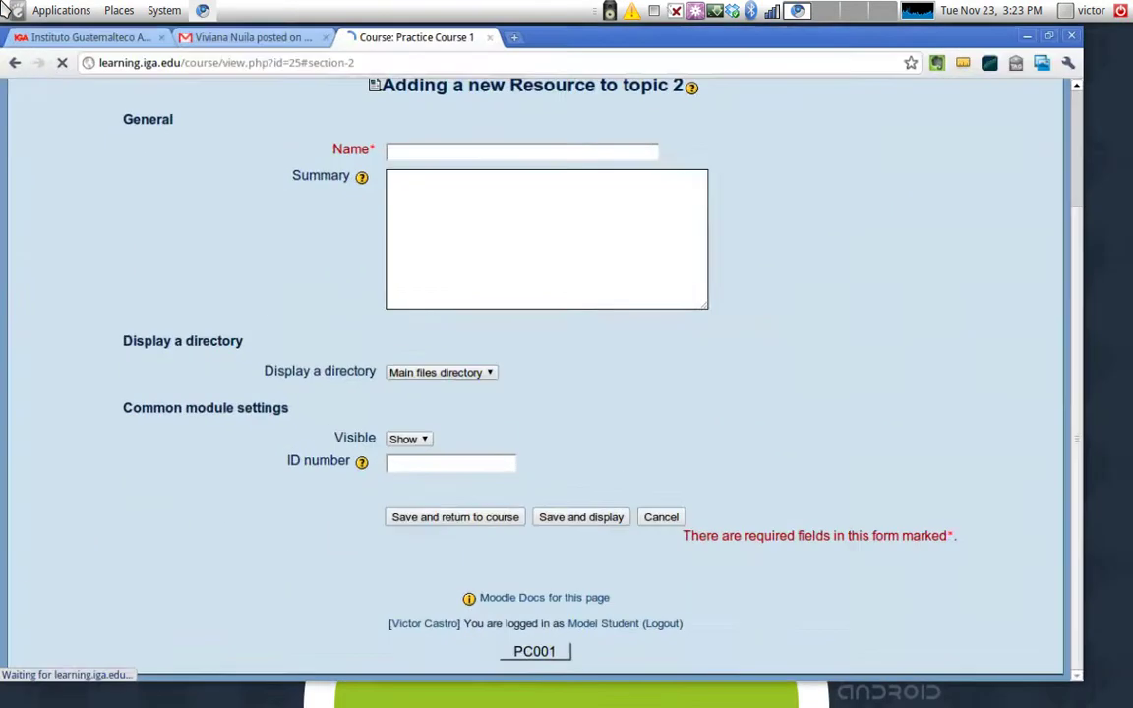
- Open the Practice Course 1 page in Firefox and turn editing on there
mouse_move(433, 693)
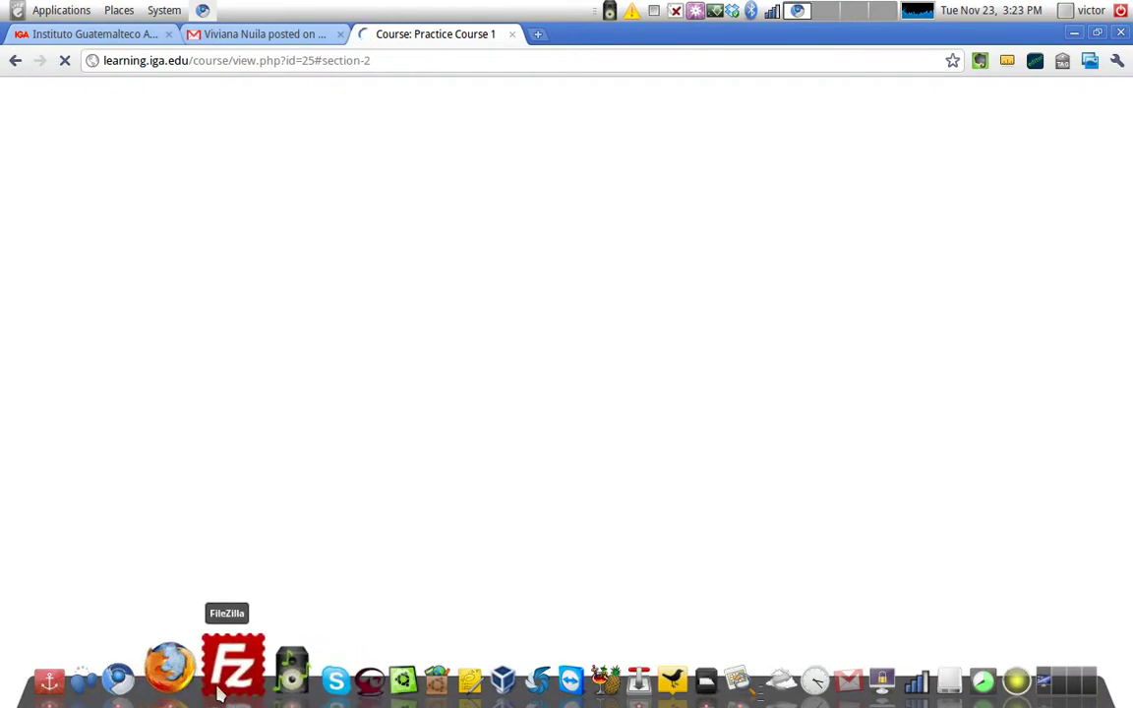
click(189, 673)
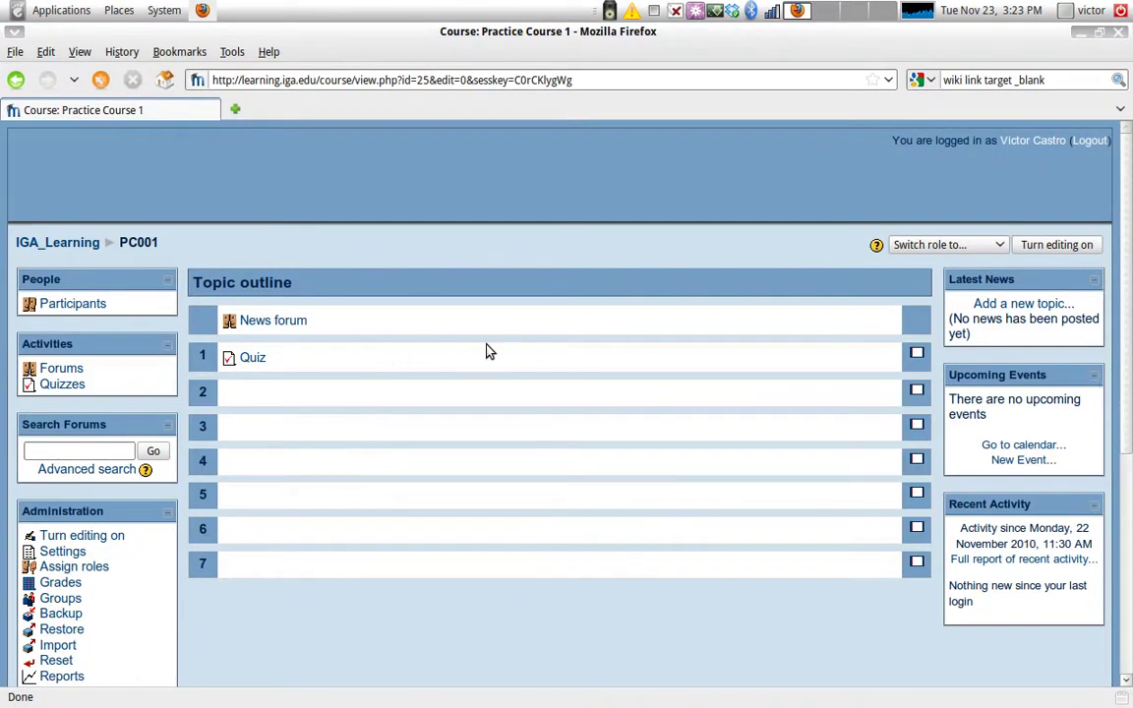
scroll(286, 356, down, 1)
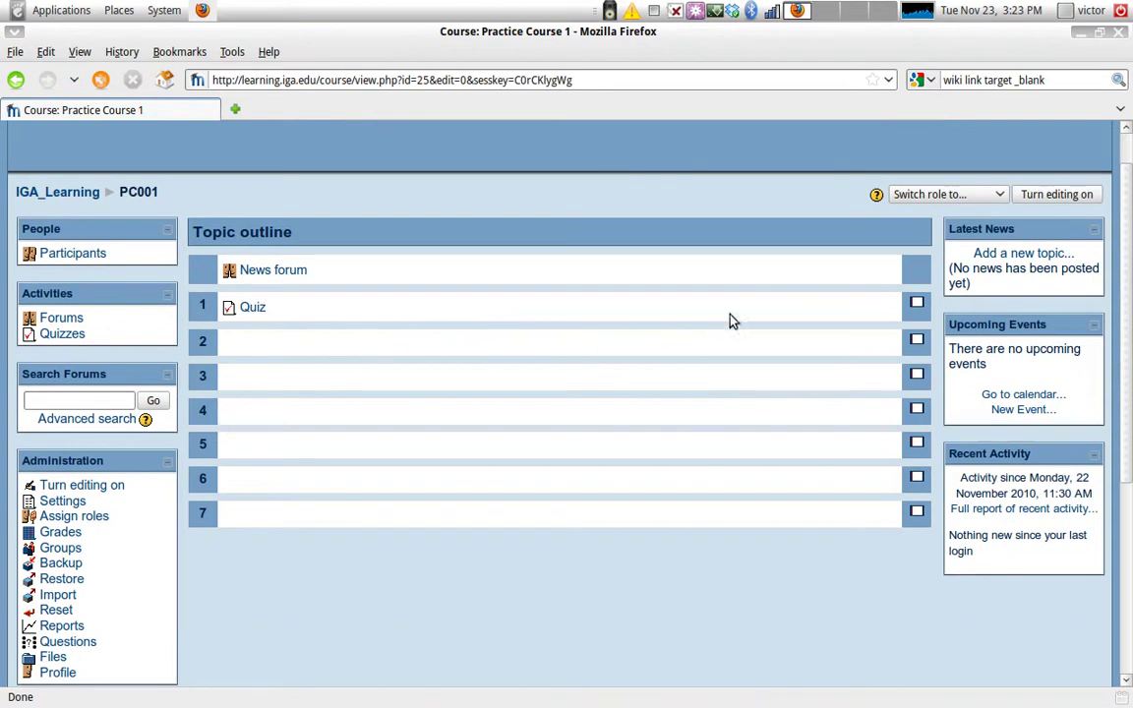
click(1062, 195)
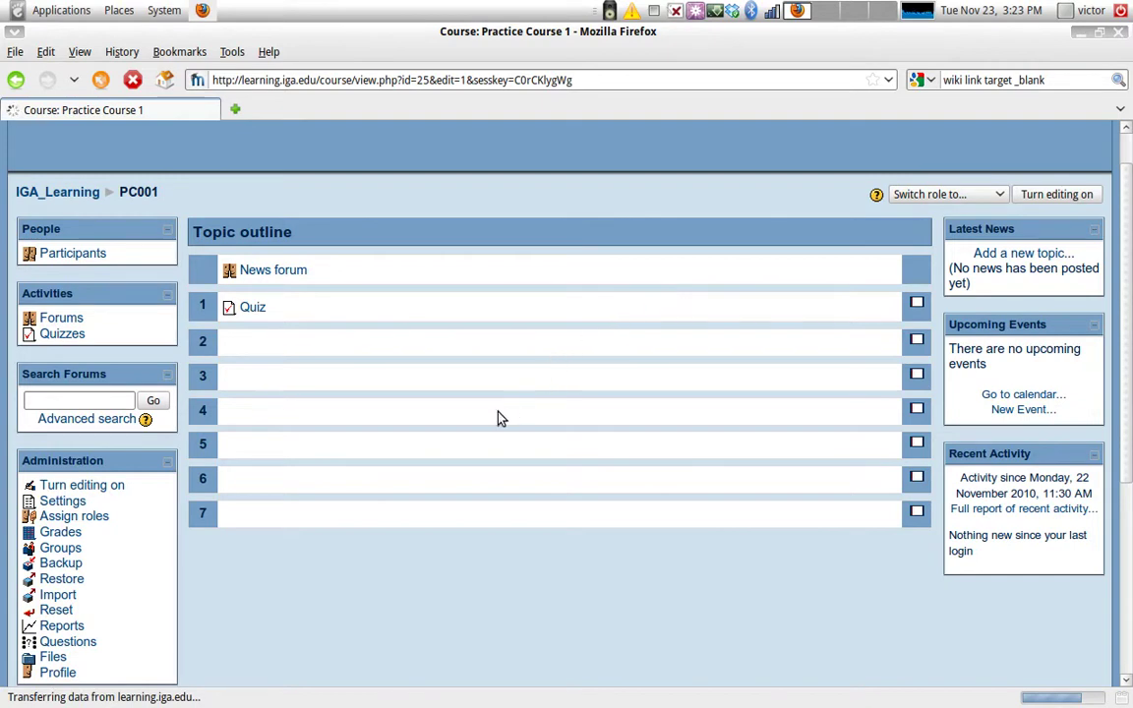
mouse_move(0, 0)
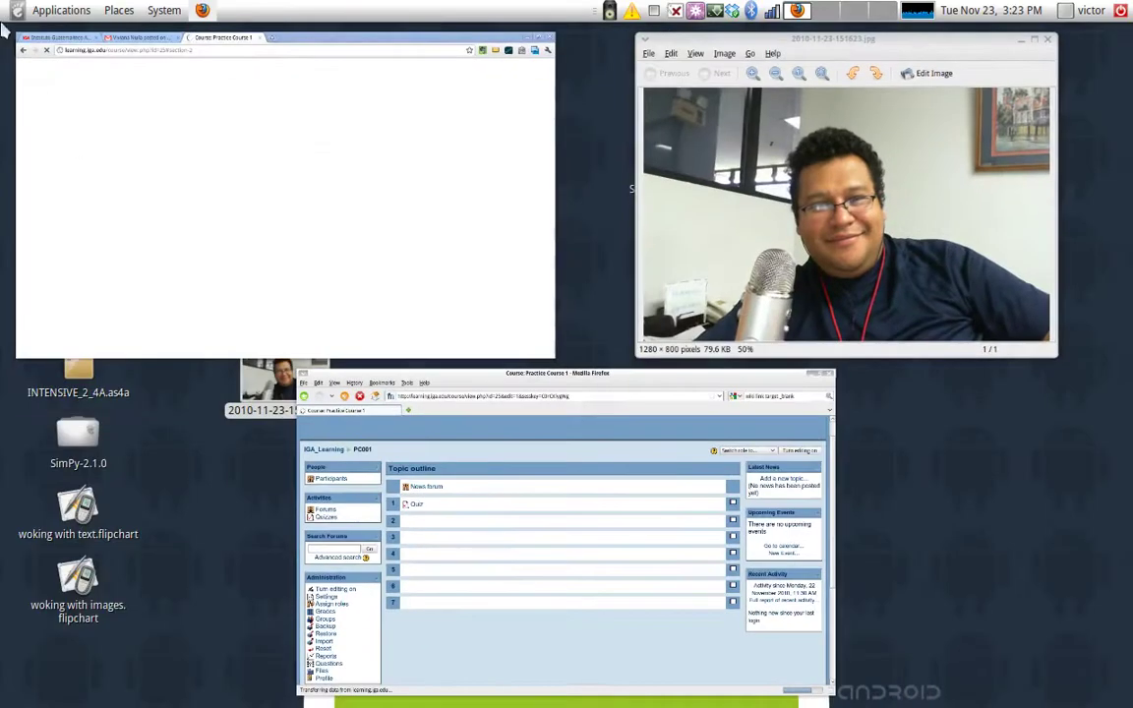
key(Escape)
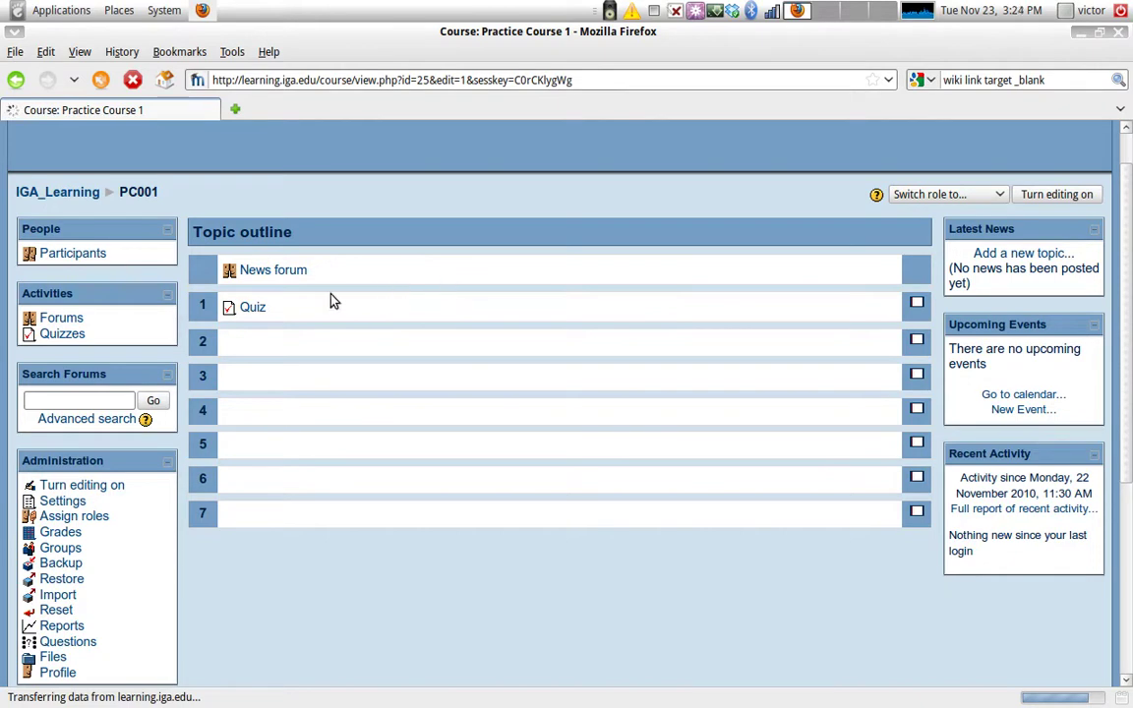
scroll(404, 319, down, 3)
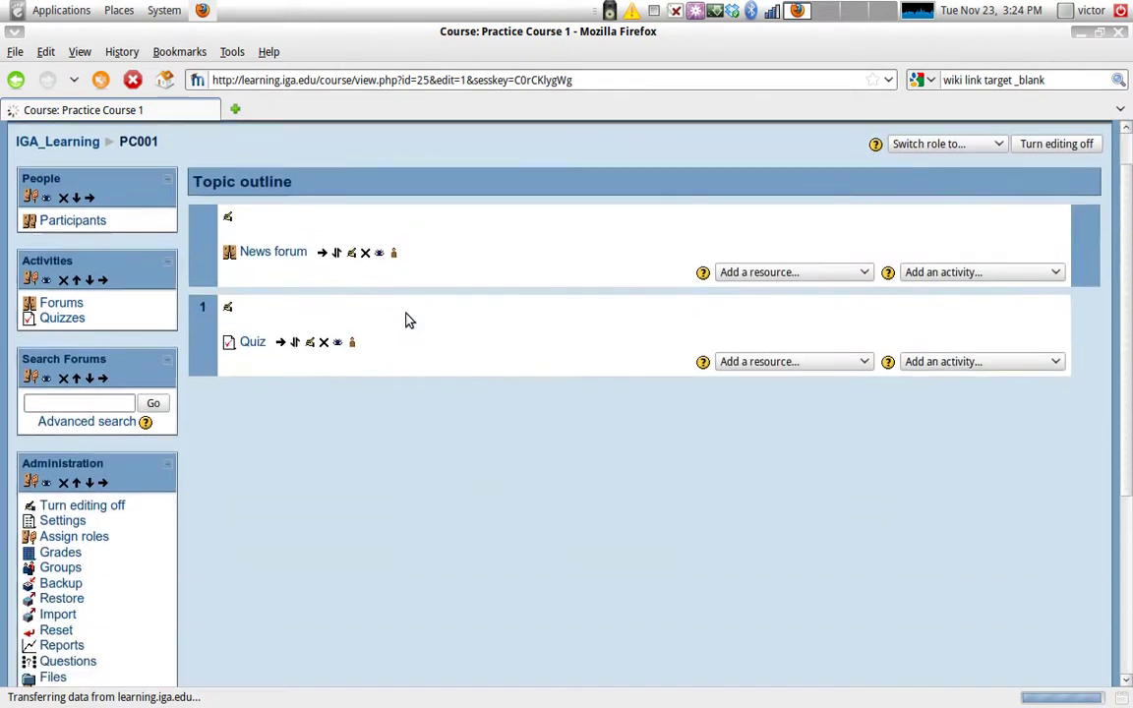
- Choose 'Compose a web page' for topic 1 and look over the empty resource form
click(827, 313)
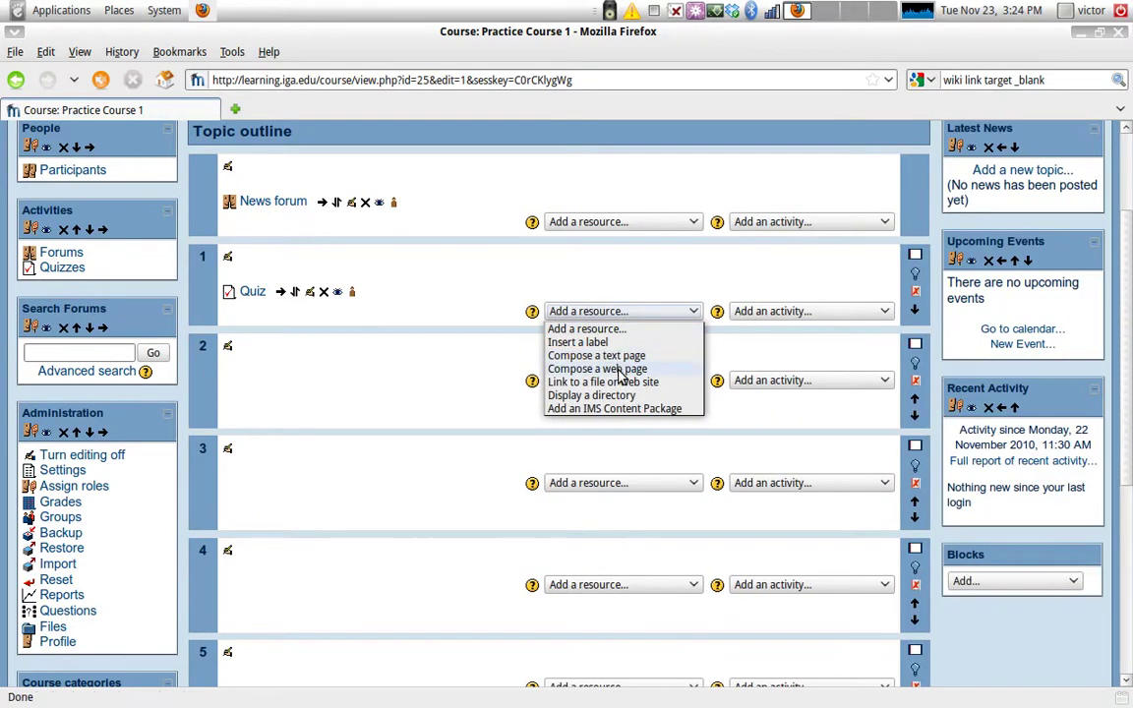
click(617, 370)
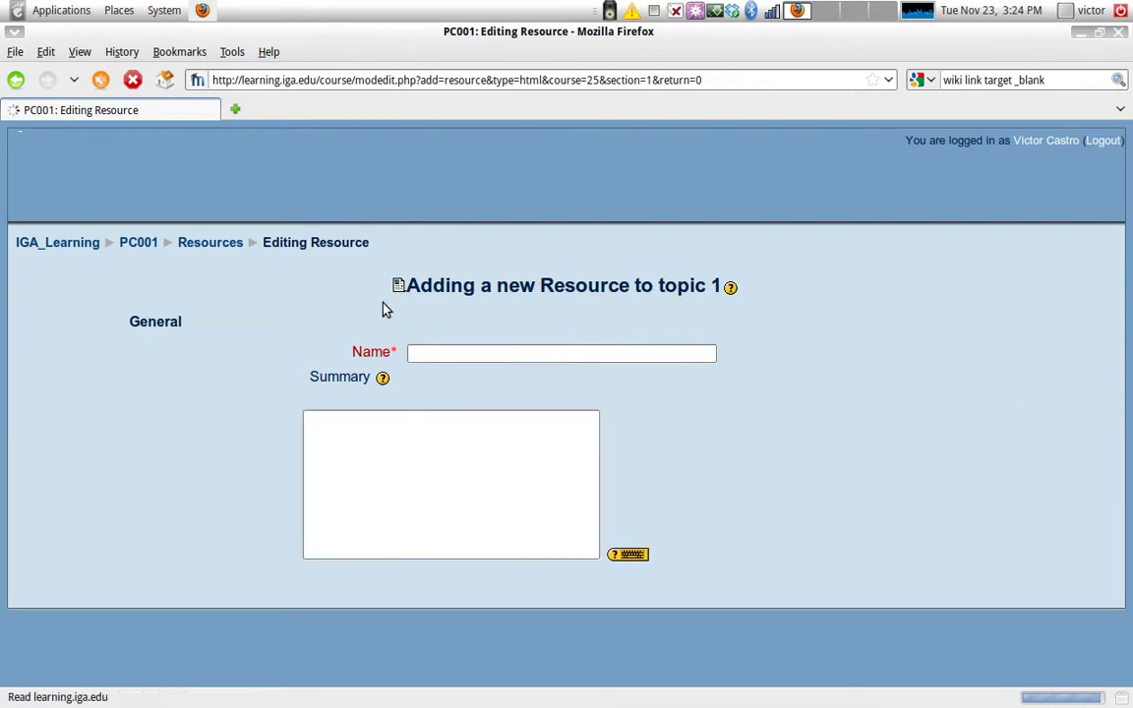
scroll(372, 298, down, 10)
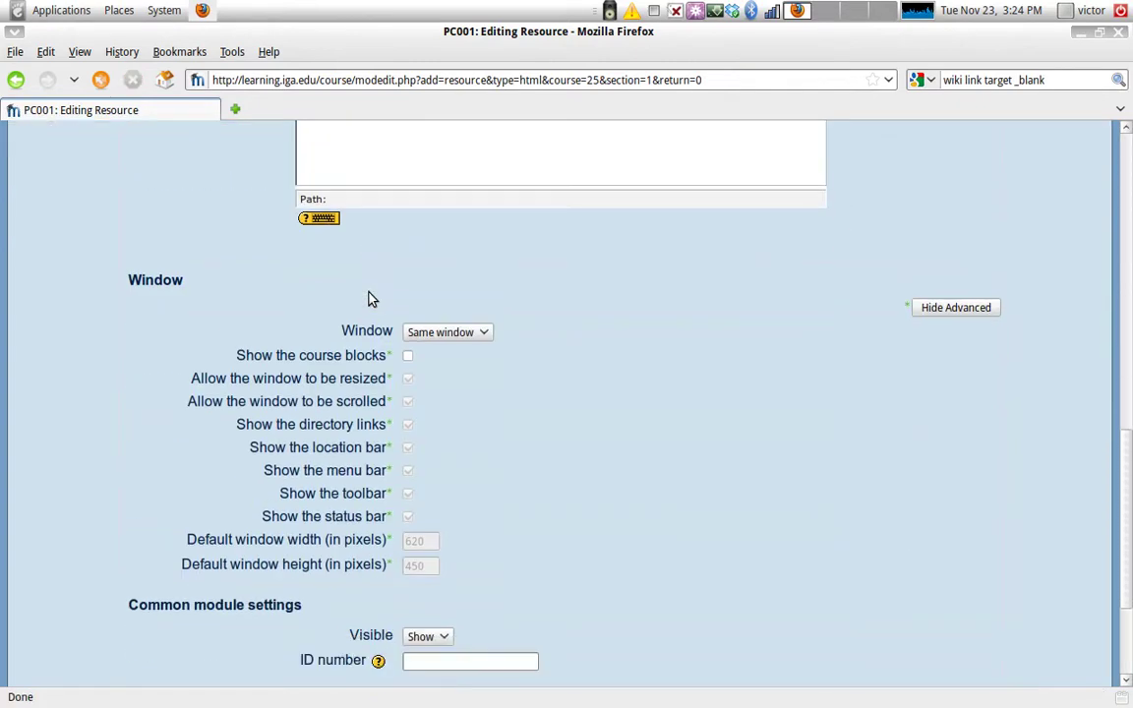
scroll(372, 298, down, 4)
scroll(658, 484, up, 8)
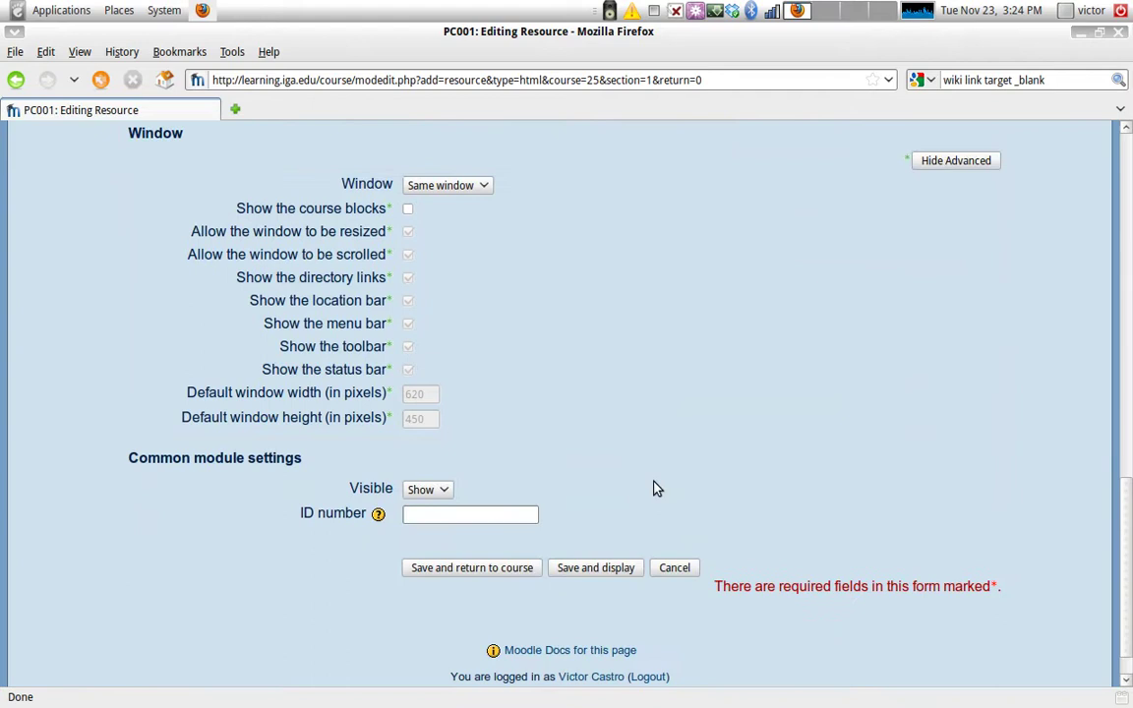
scroll(634, 463, up, 5)
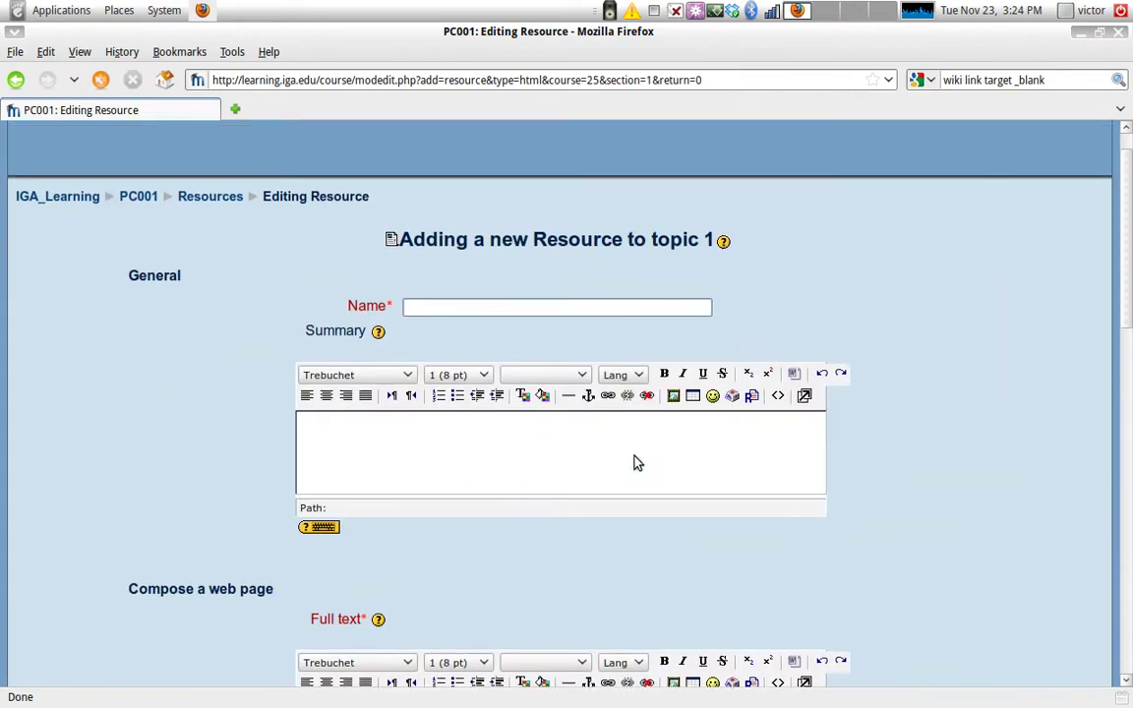
- Enter 'A single page' as the web page resource's name
click(371, 308)
click(440, 307)
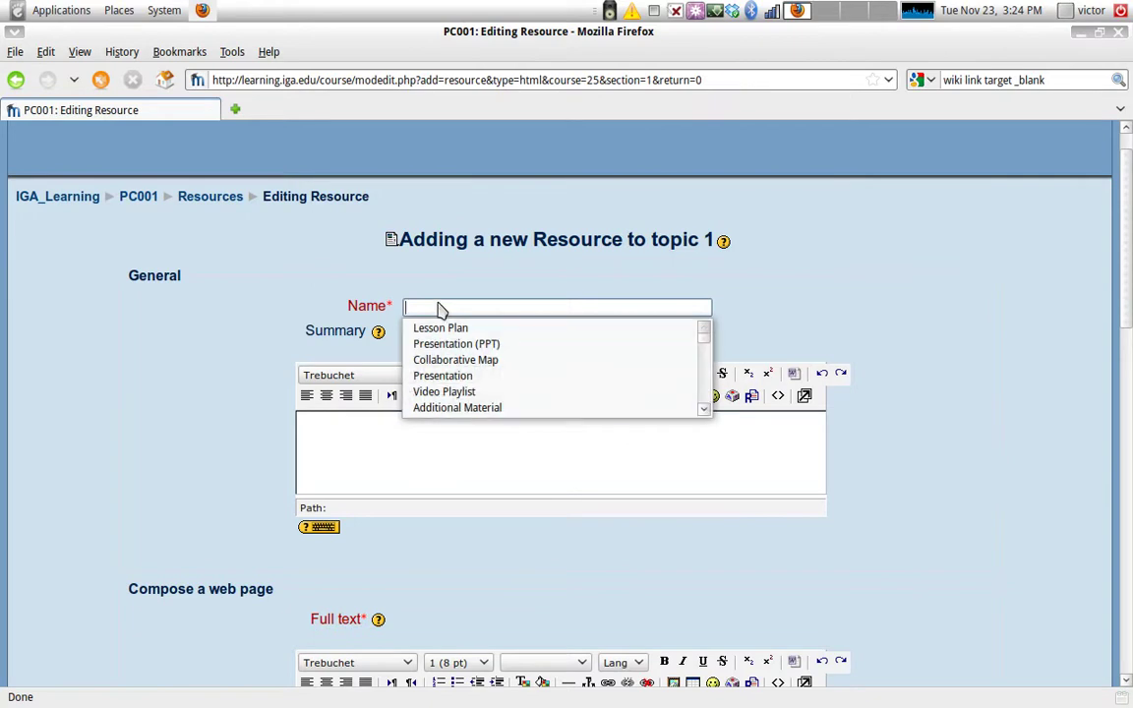
click(395, 281)
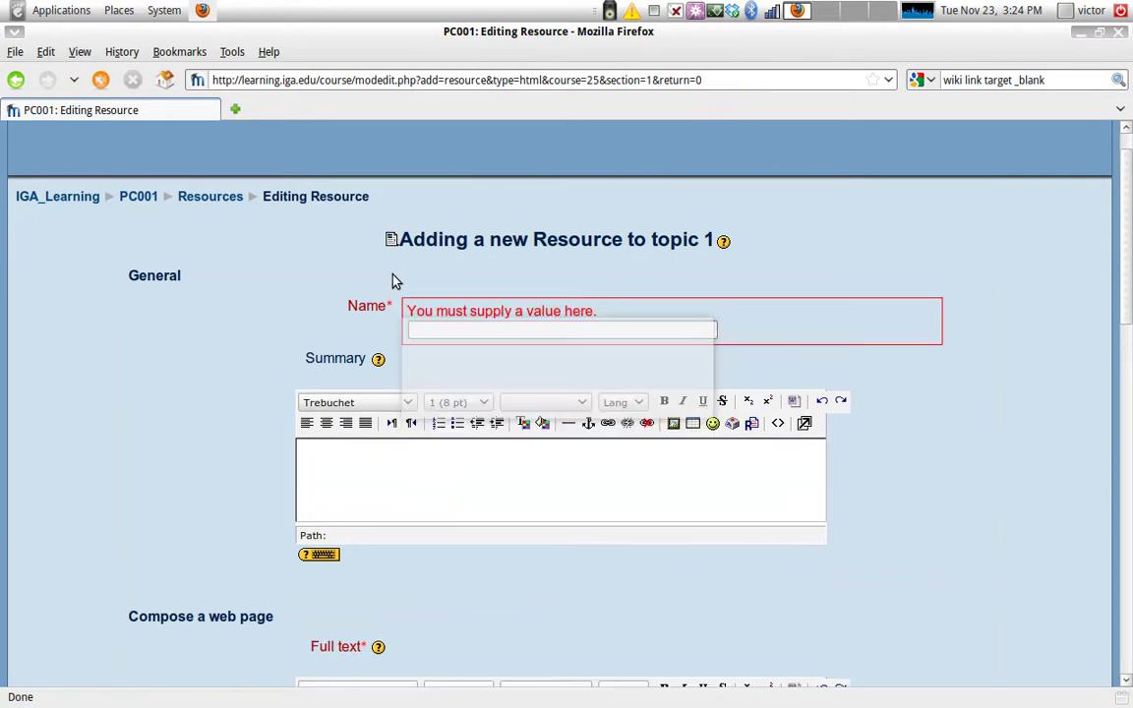
click(458, 325)
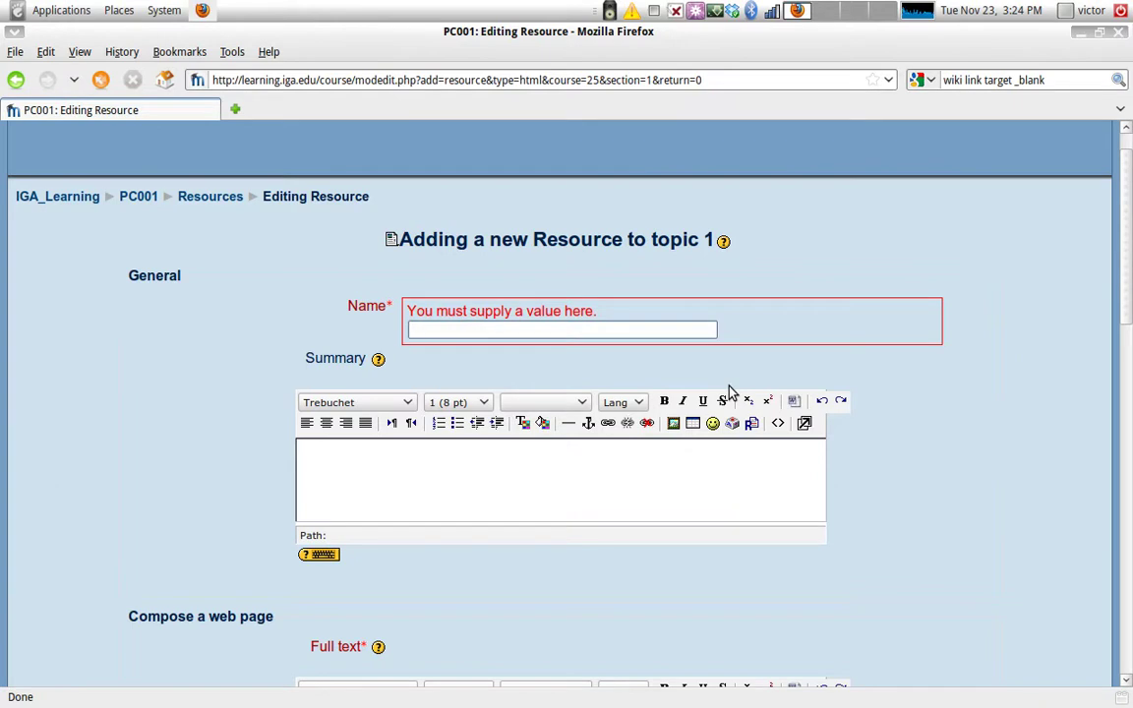
text(A singl)
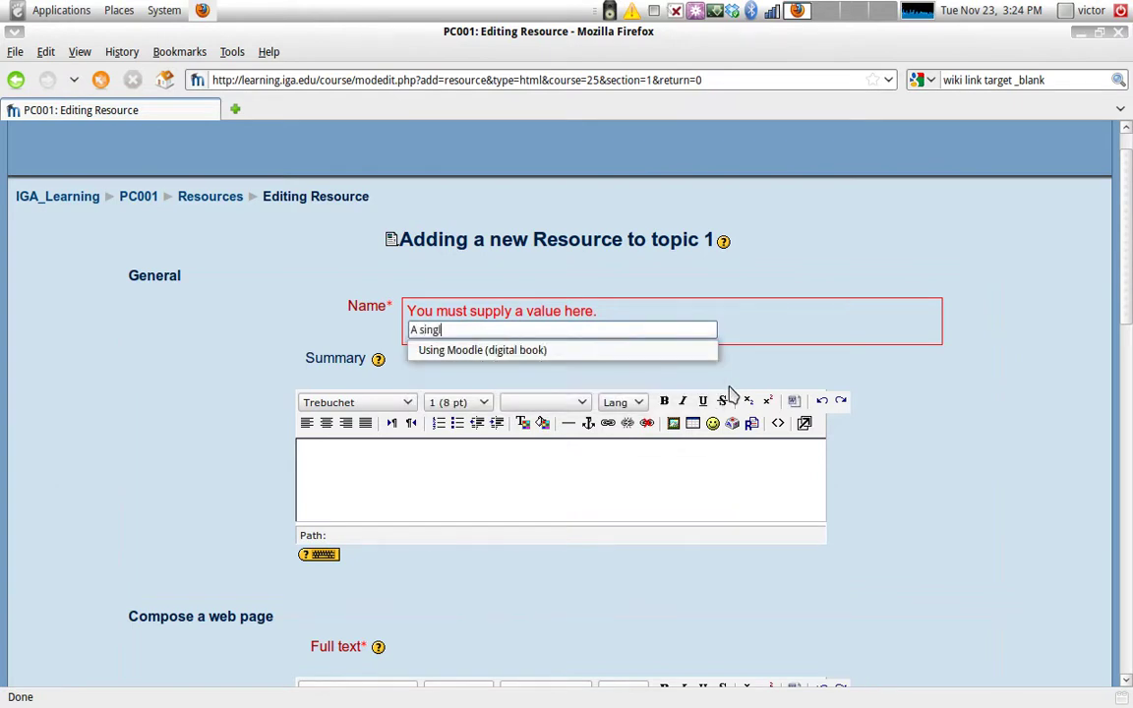
text(e page)
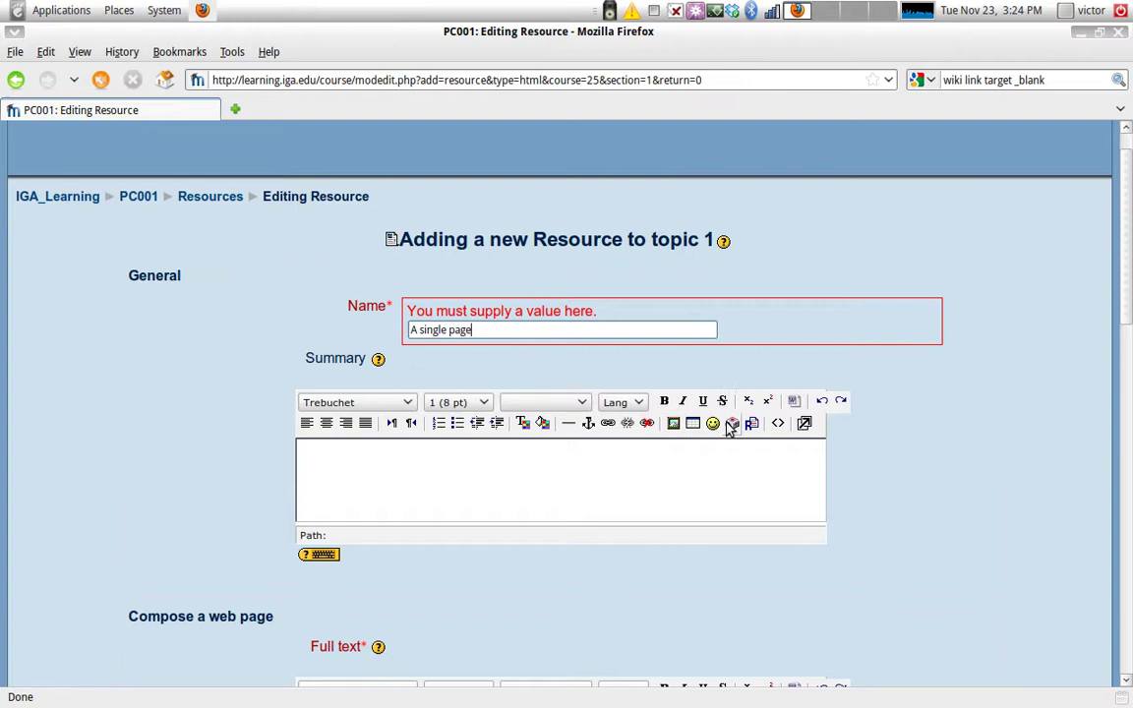
- Write the summary 'a single page to review.' for the resource
click(665, 470)
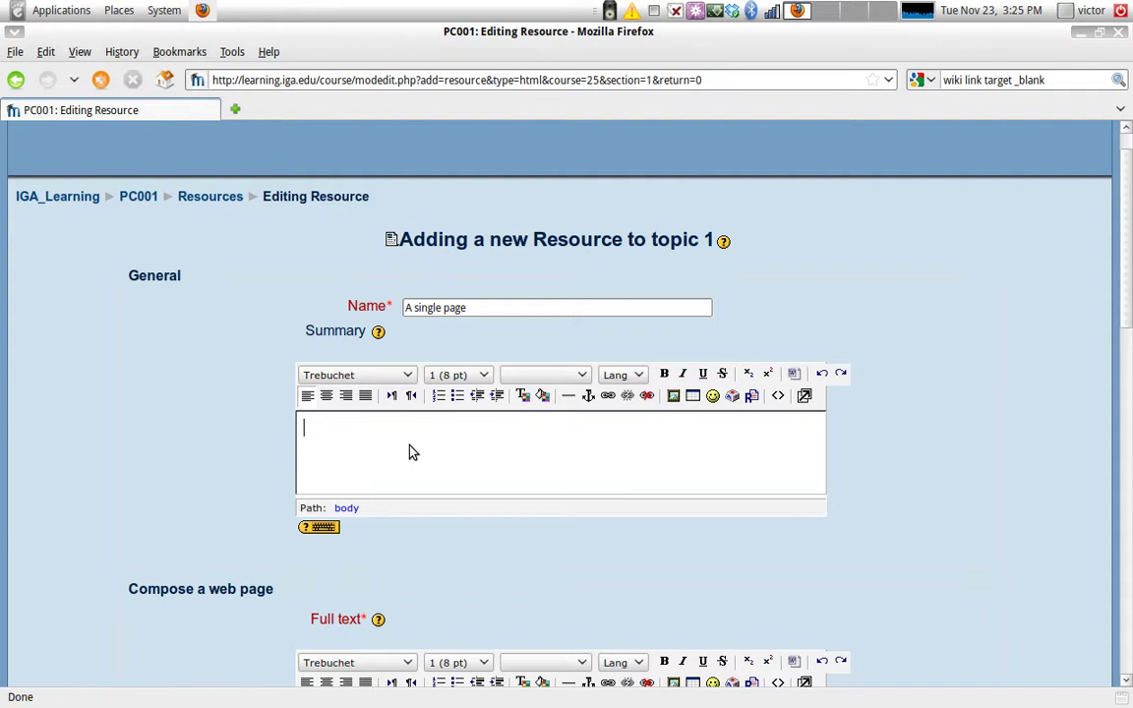
text(a single page )
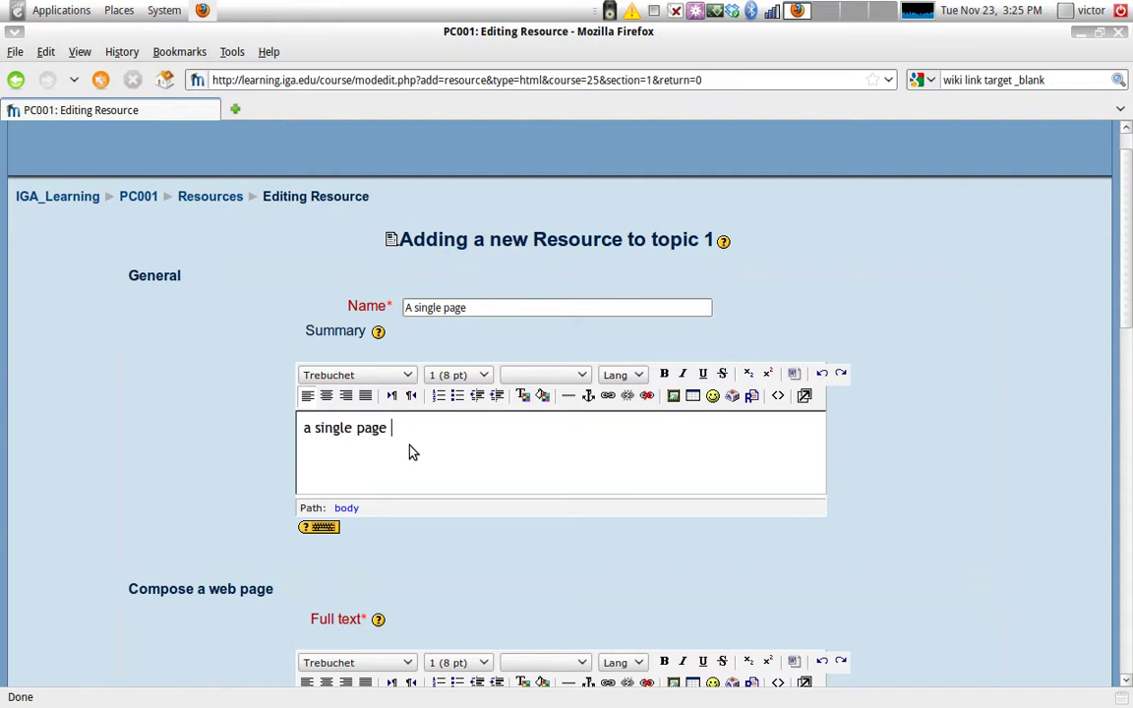
text(to review.)
scroll(412, 451, down, 5)
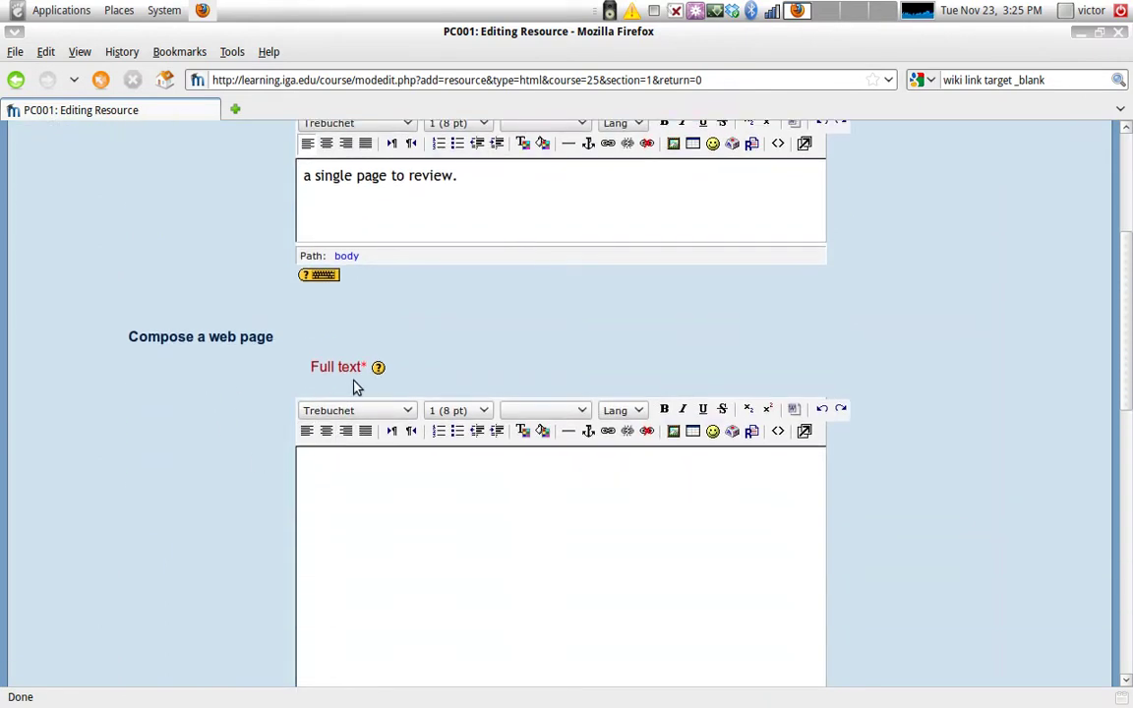
scroll(331, 398, down, 3)
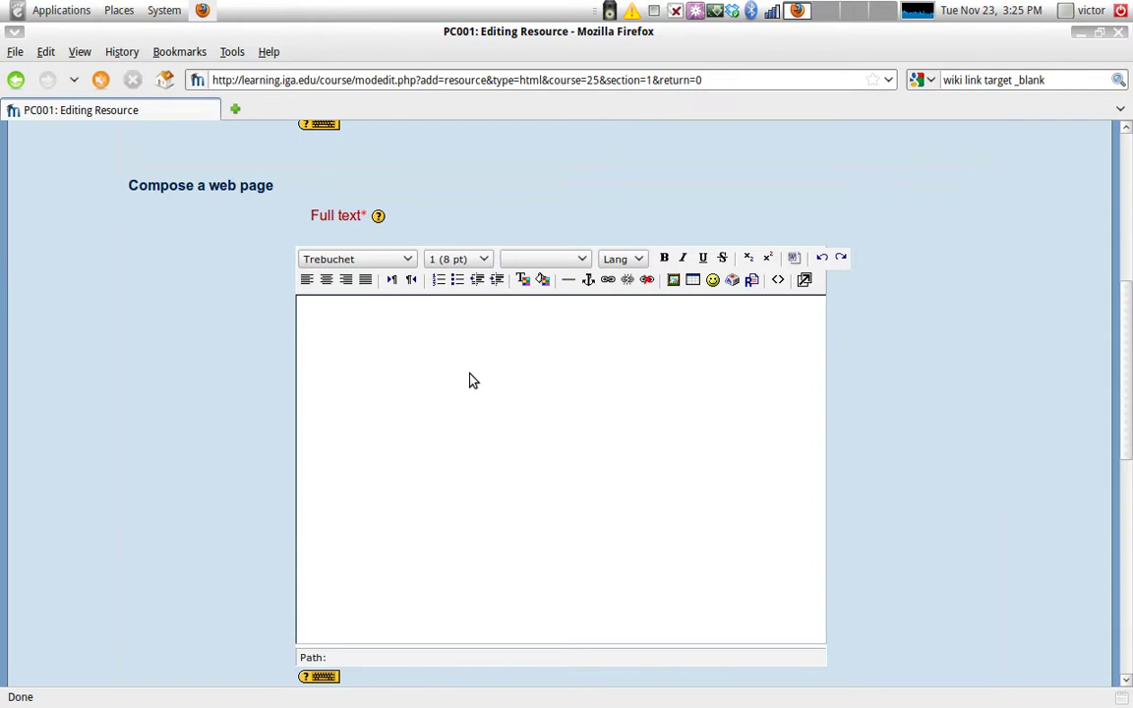
- Return the Full text editor to WYSIWYG view and type 'this is a review.'
click(778, 280)
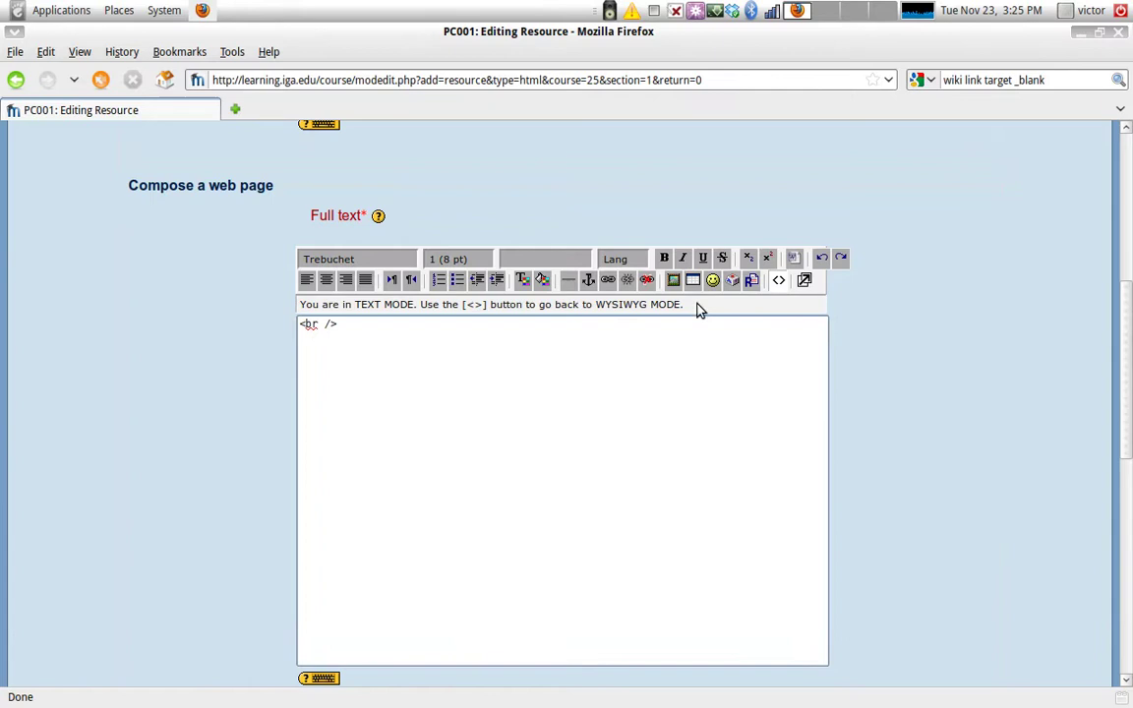
click(778, 281)
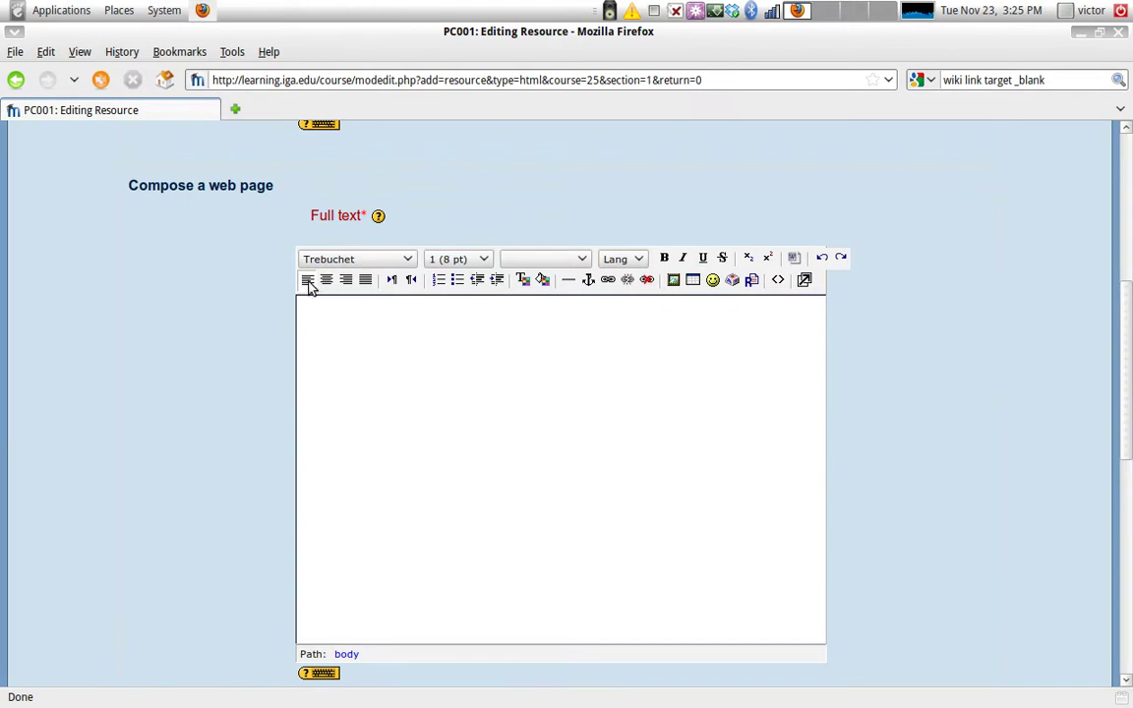
click(330, 334)
text(this is a review.)
- Add a second line 'Link to google' and select the word google
key(Return)
text(Link to google)
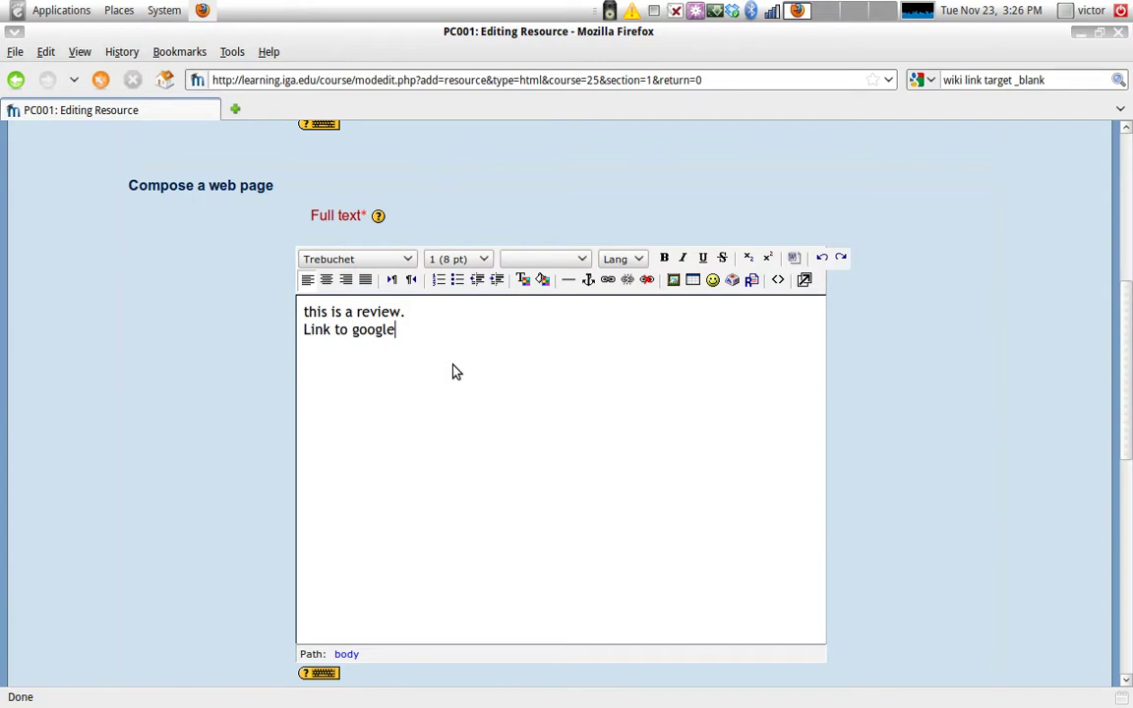
double_click(377, 329)
click(607, 280)
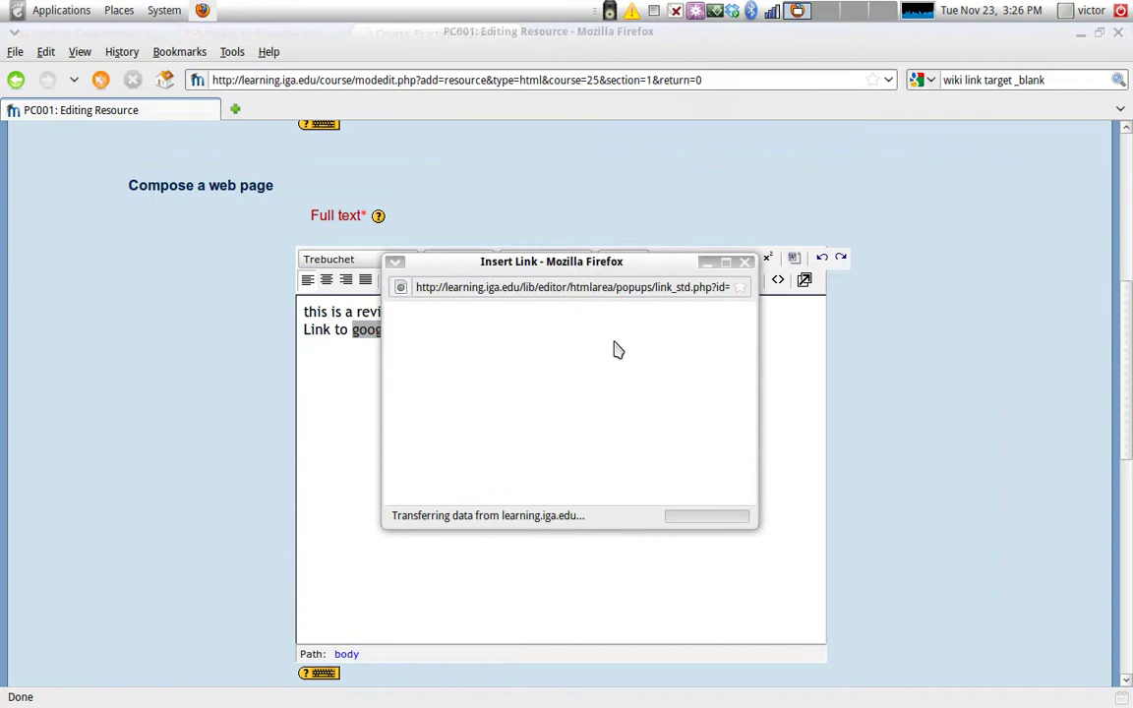
click(522, 363)
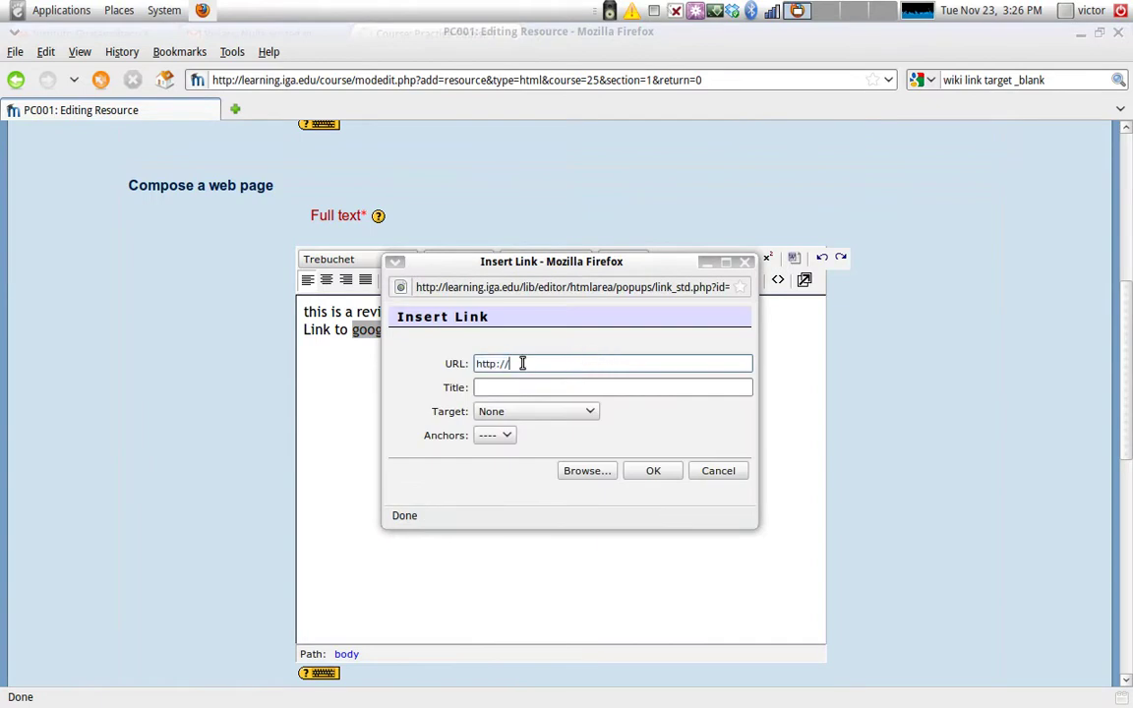
text(www.google.com)
click(513, 386)
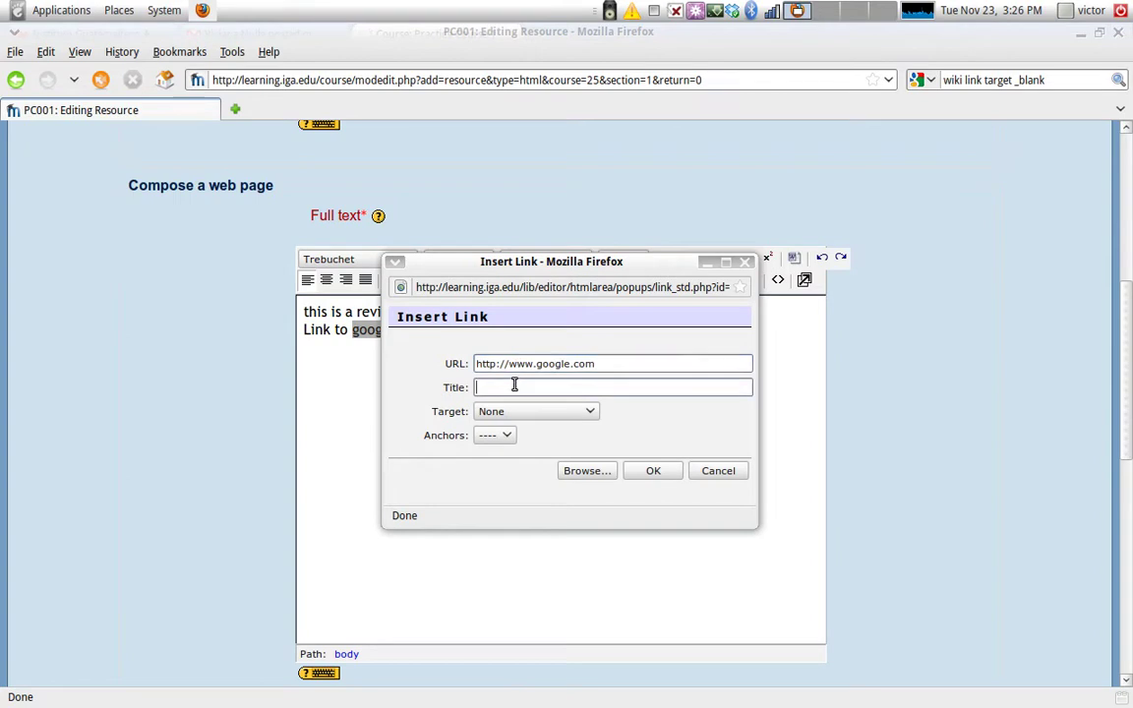
click(526, 412)
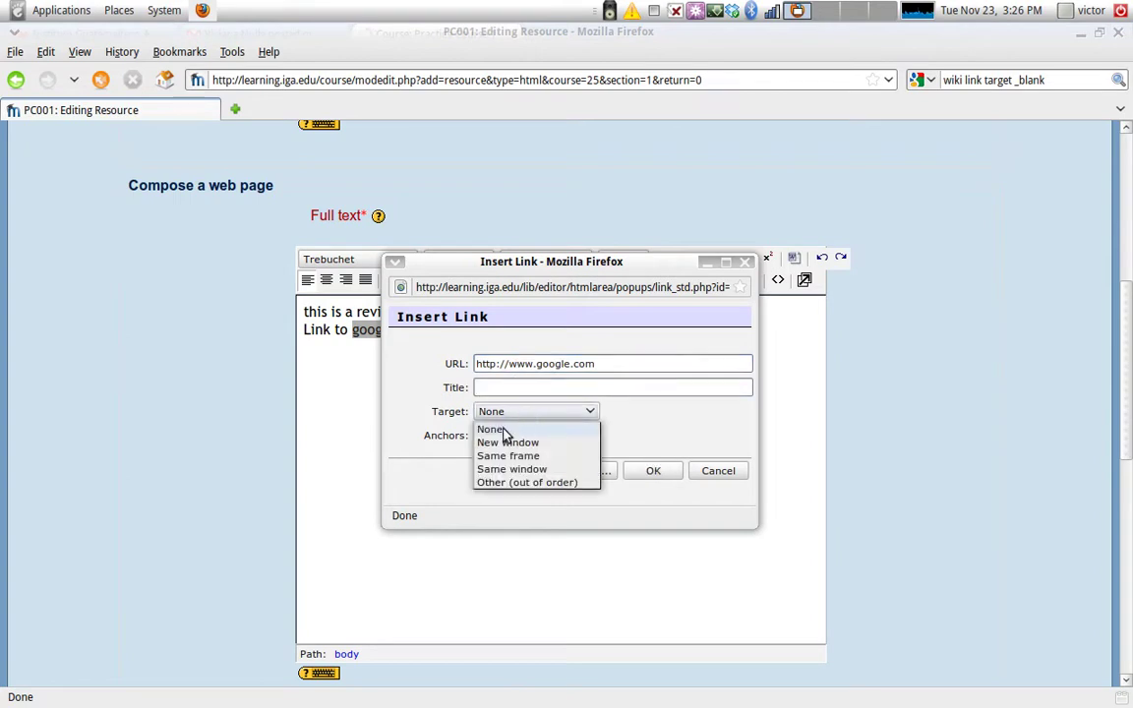
click(508, 444)
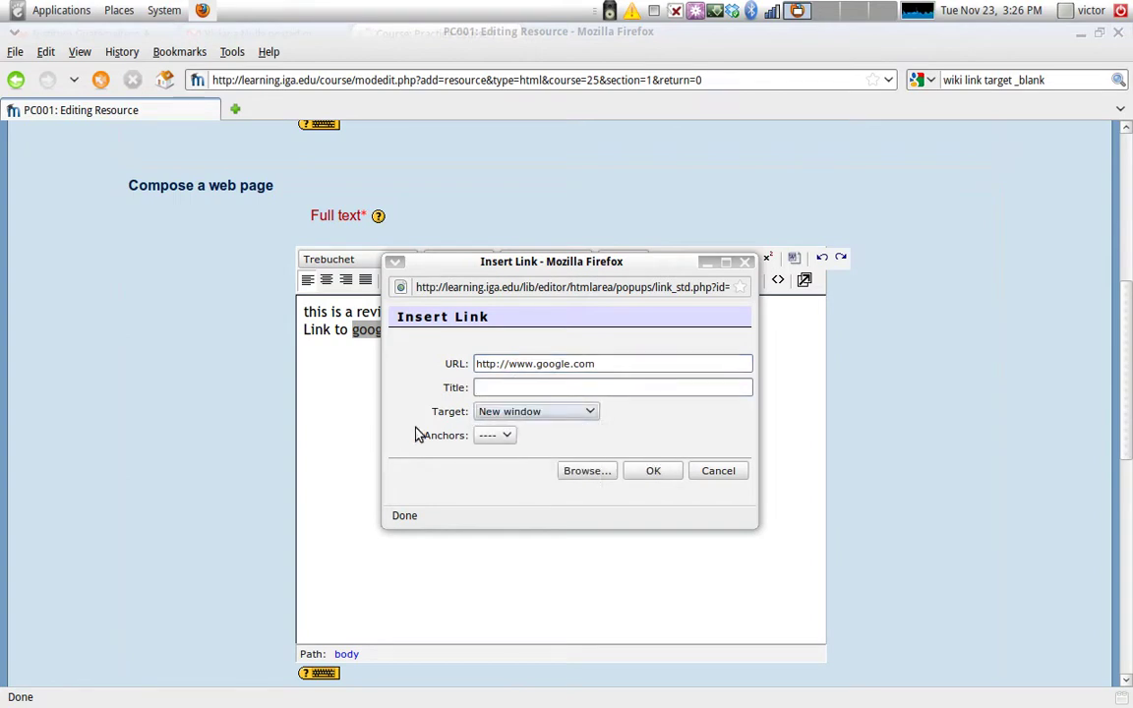
click(655, 472)
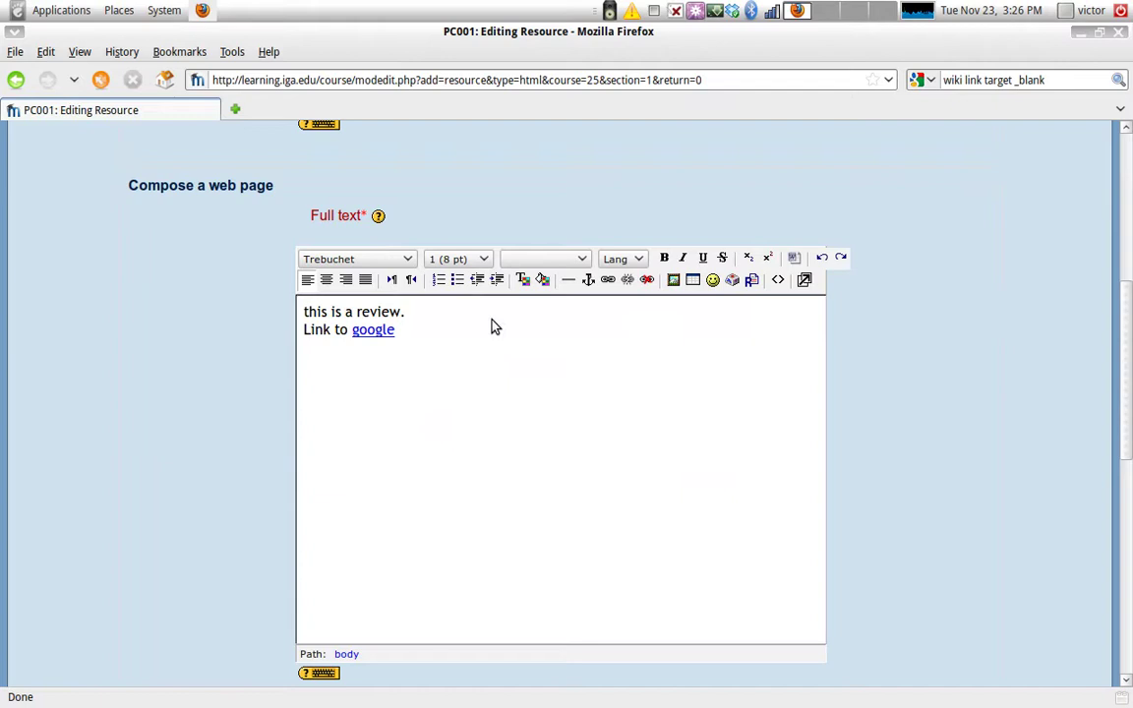
scroll(570, 326, down, 7)
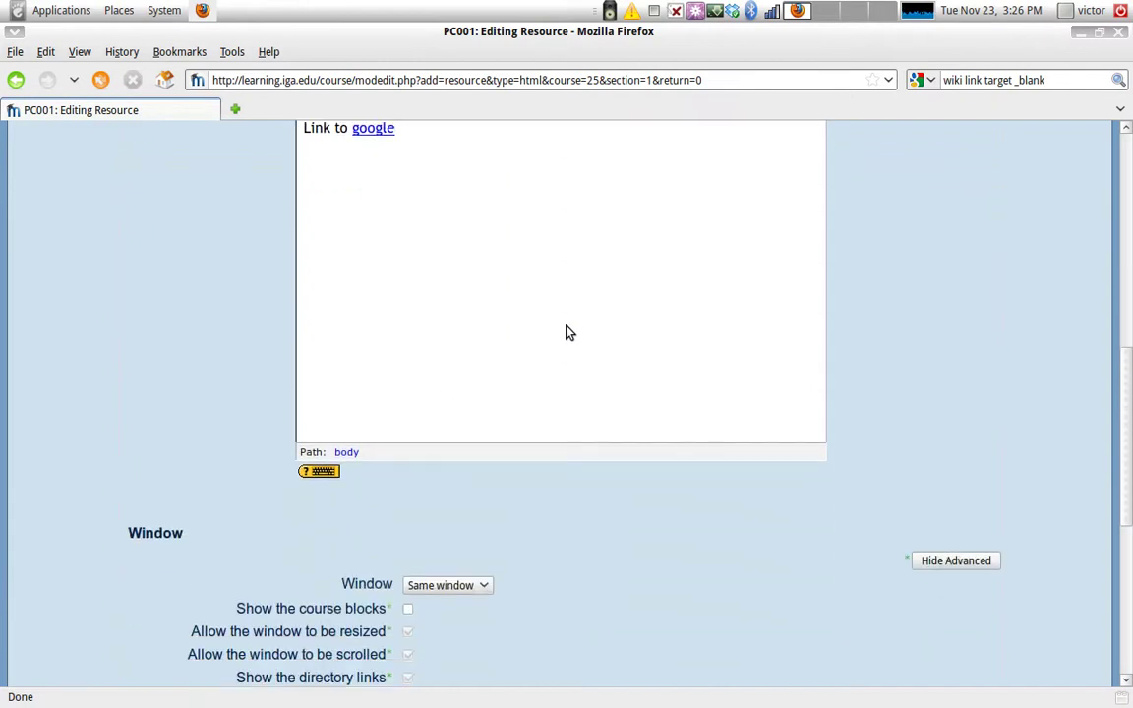
scroll(462, 342, down, 2)
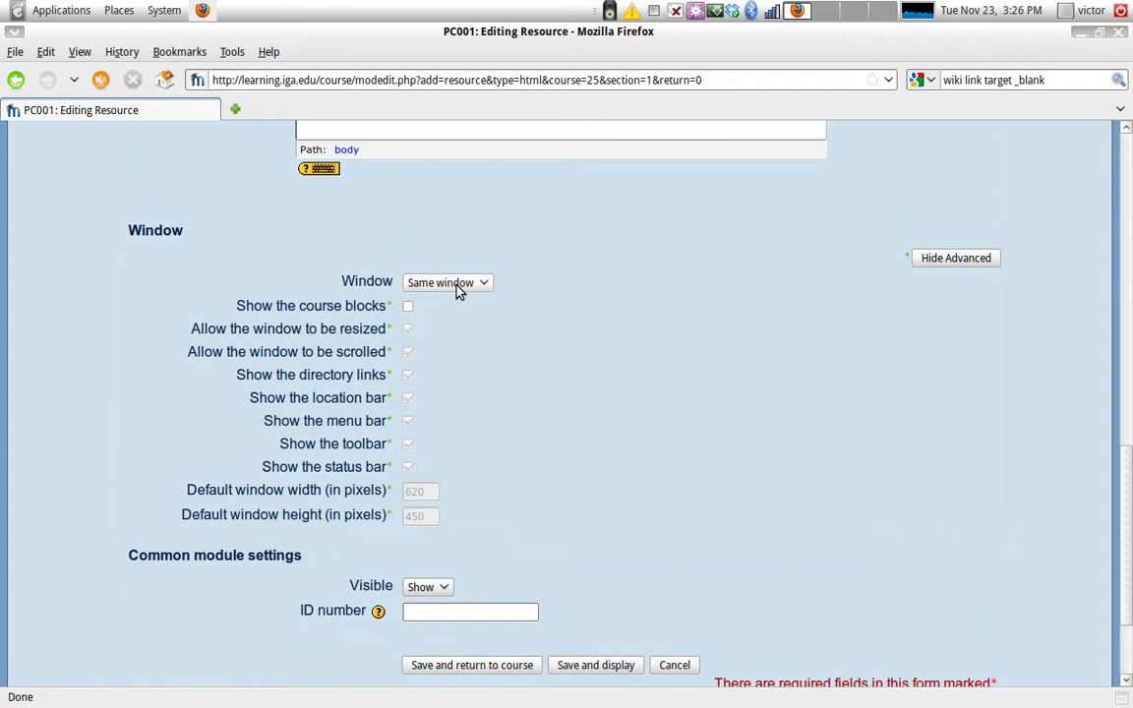
click(456, 287)
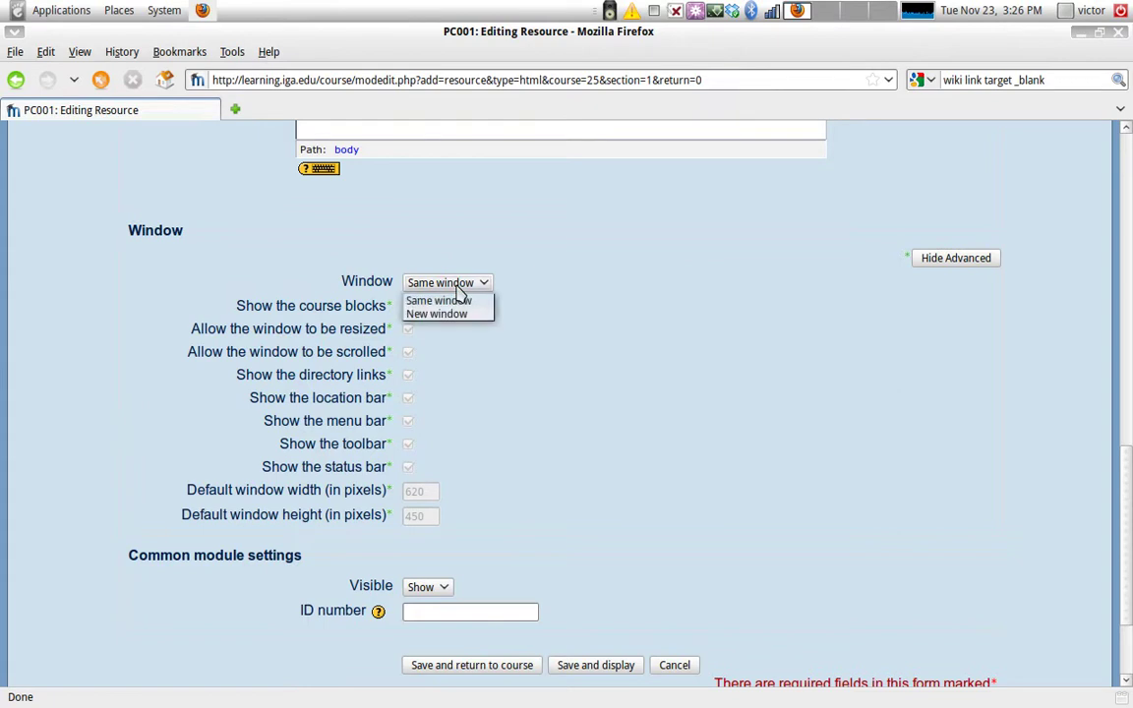
click(446, 317)
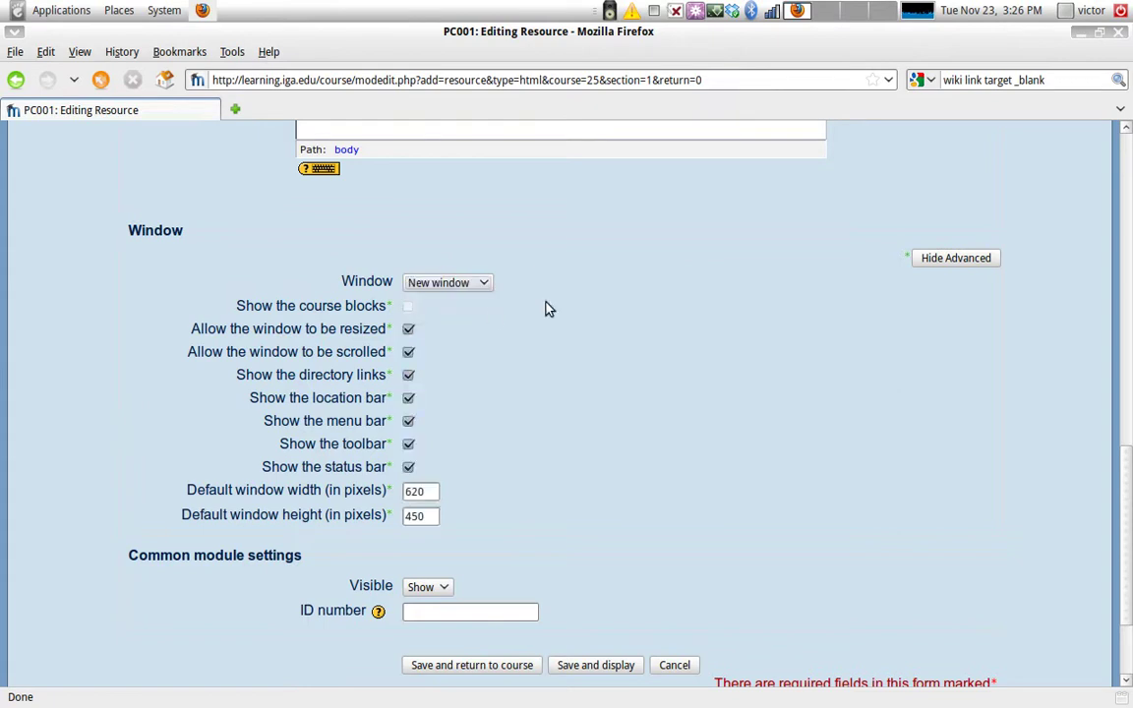
click(459, 285)
click(454, 301)
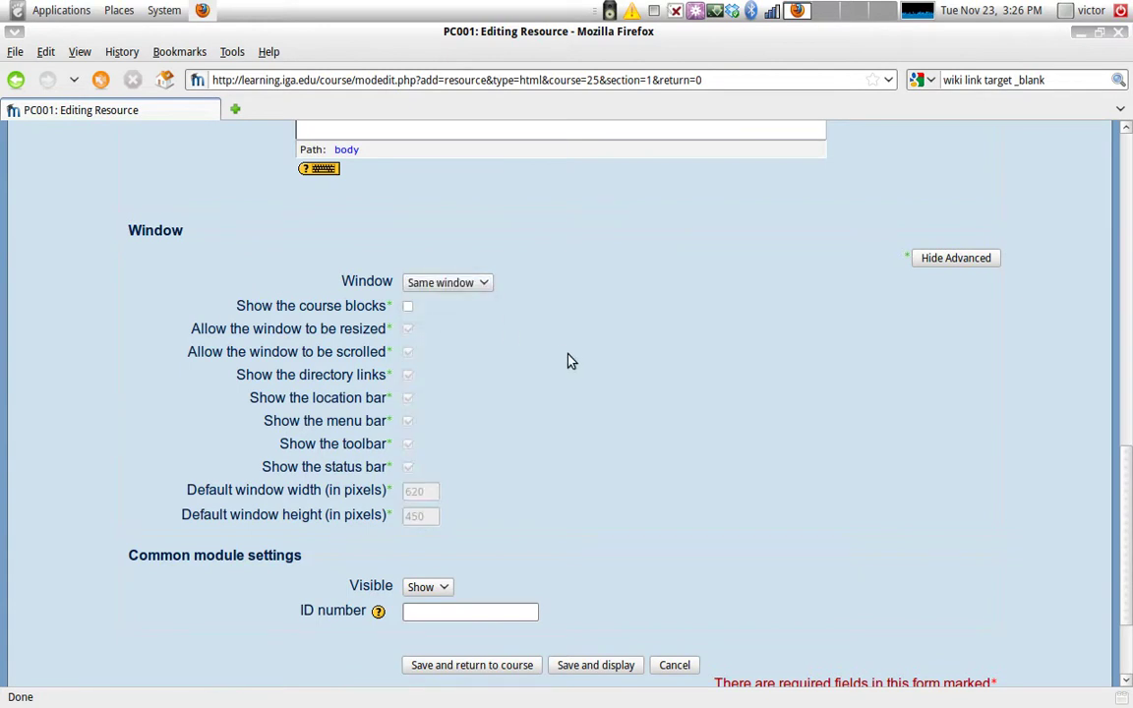
scroll(567, 361, down, 2)
scroll(482, 403, down, 1)
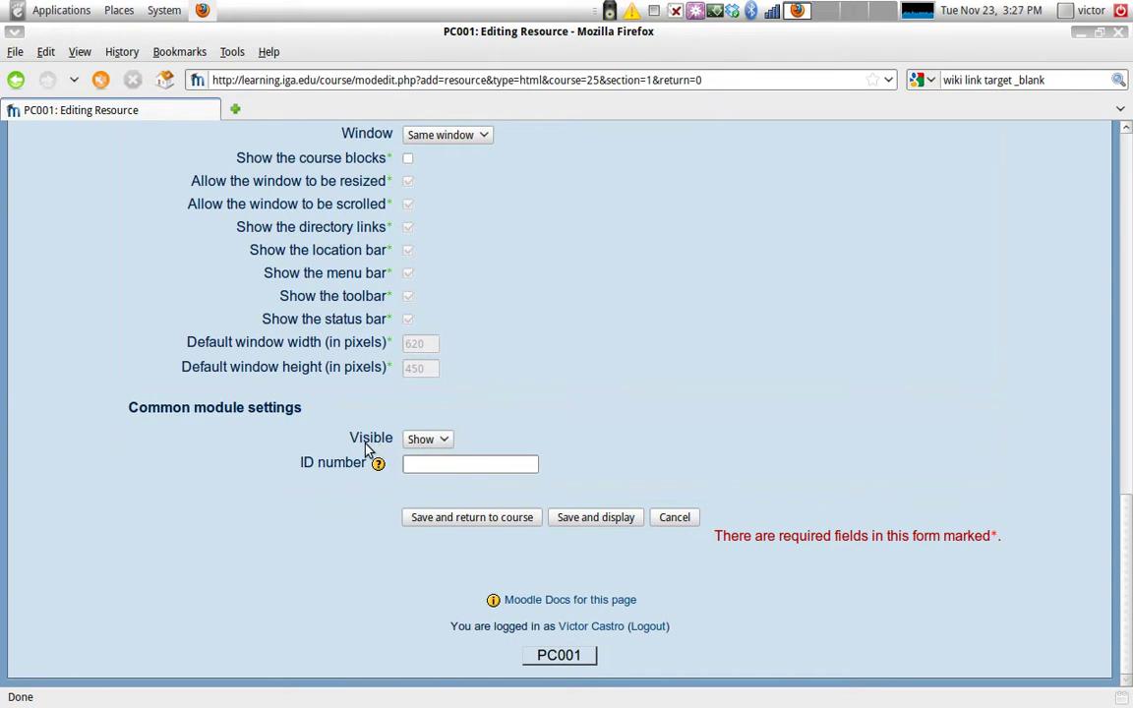
click(439, 443)
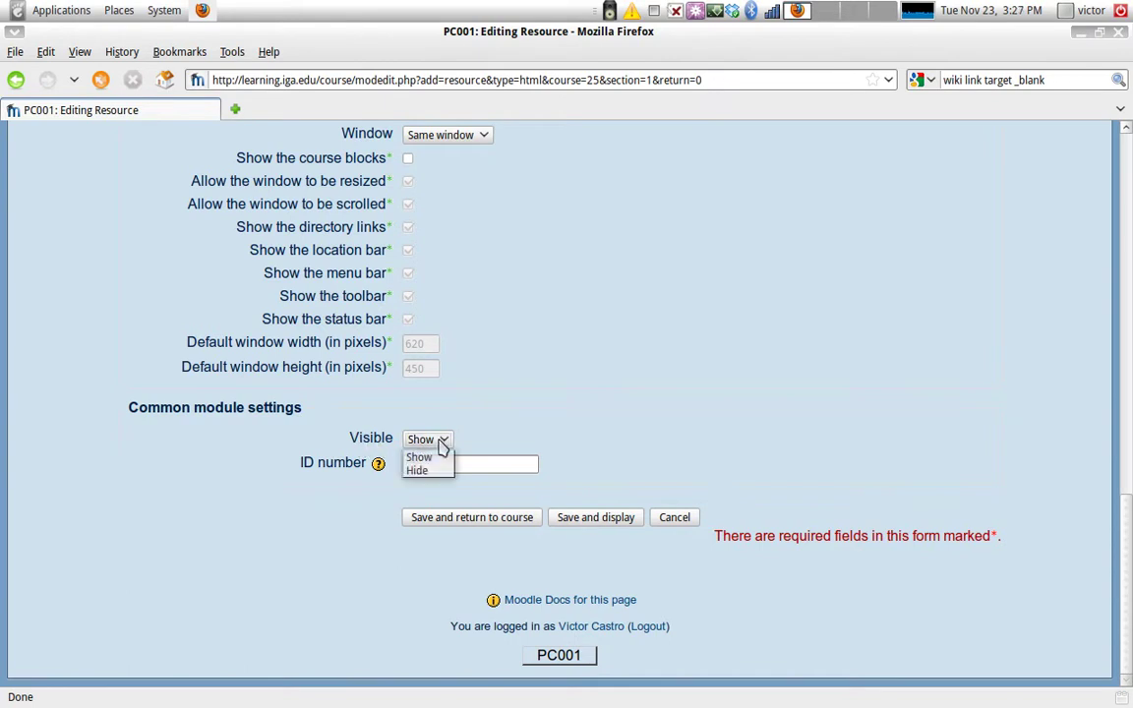
click(432, 465)
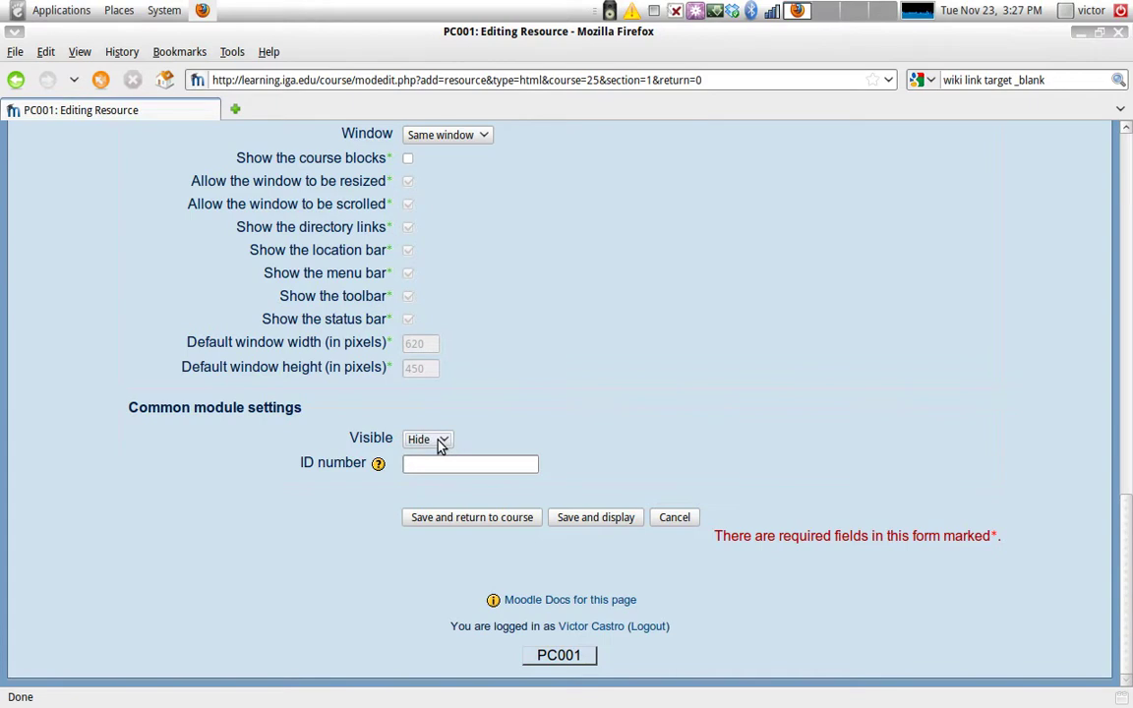
click(440, 443)
click(430, 456)
- Save the web page, check the Resources list, and return to the PC001 course outline
click(583, 522)
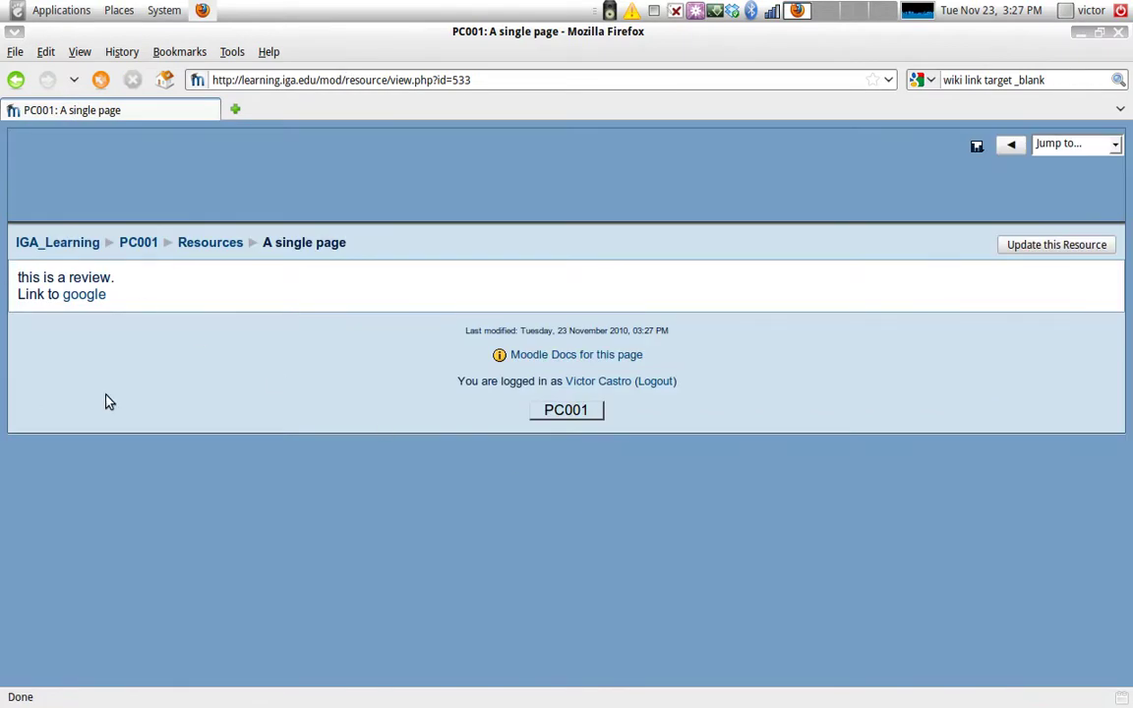
click(139, 243)
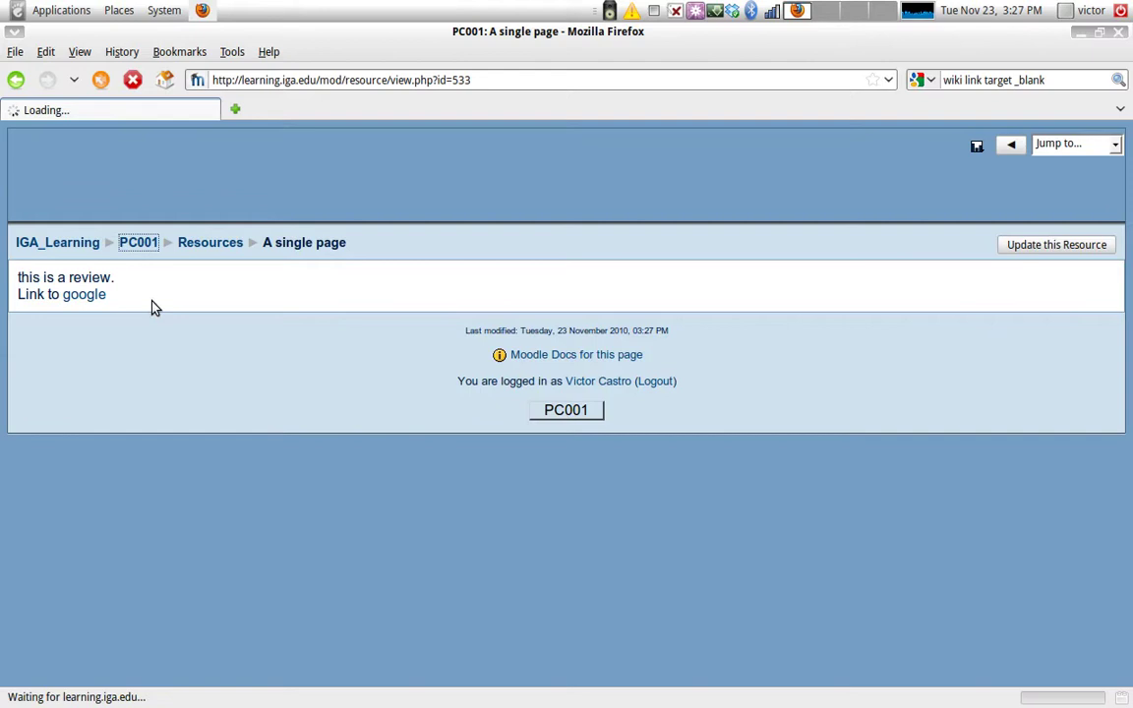
scroll(357, 386, down, 2)
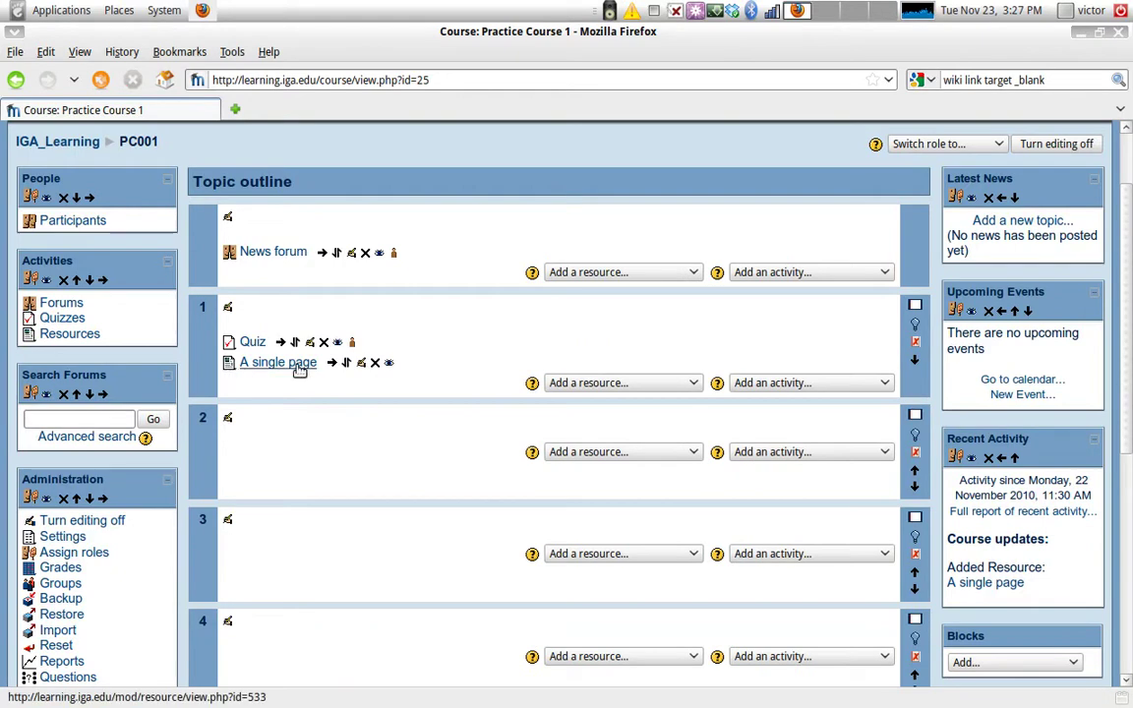
click(69, 335)
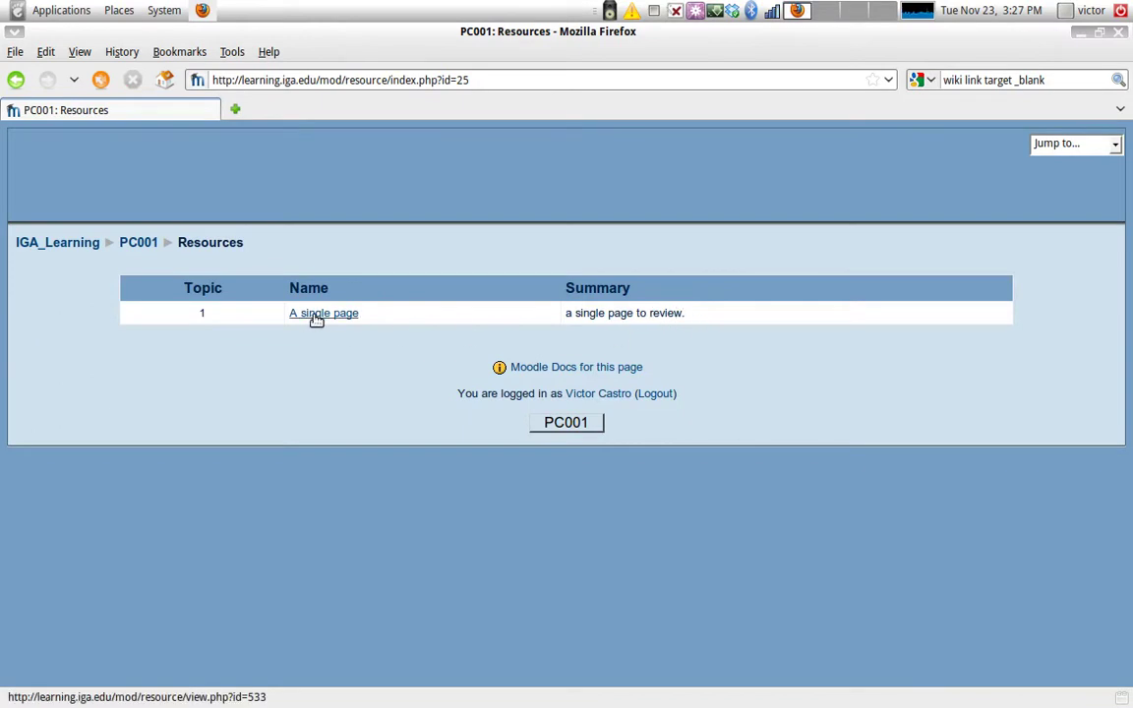
click(139, 243)
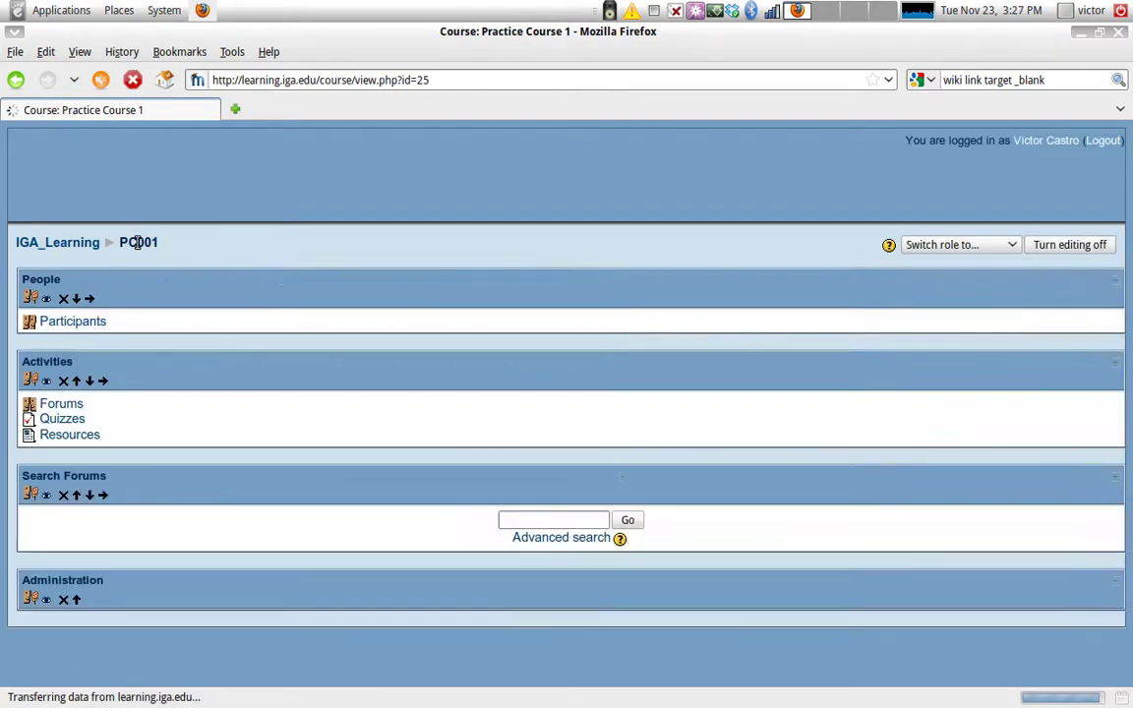
scroll(557, 376, down, 2)
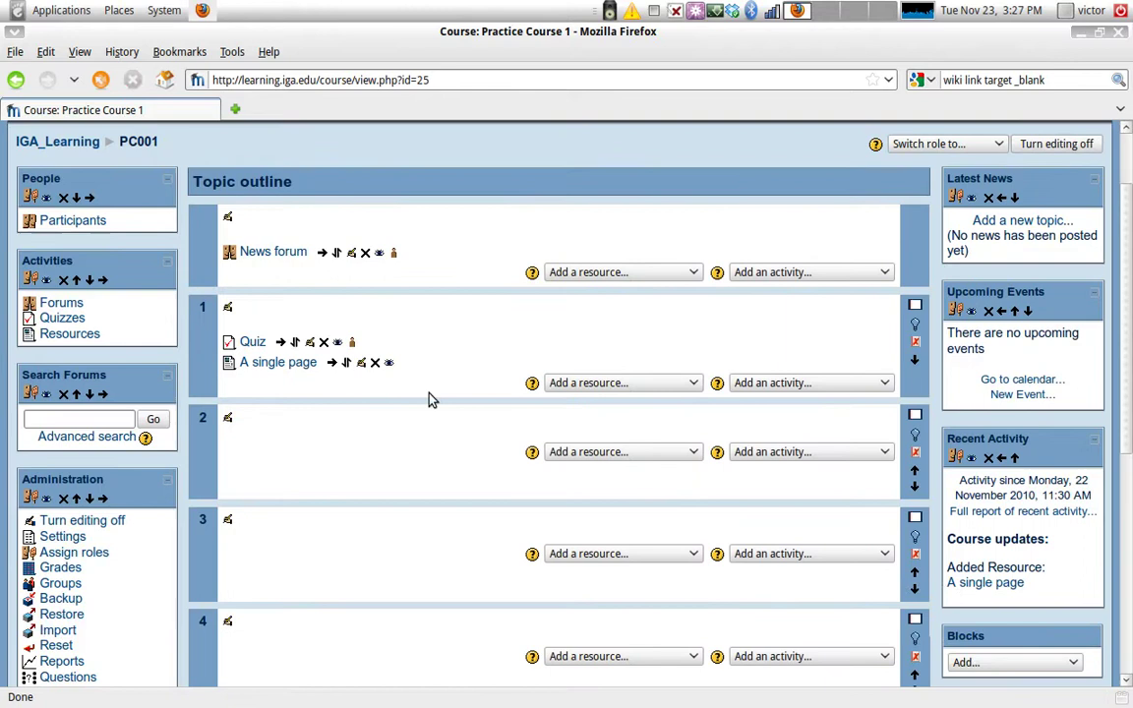
- Start adding a Link to a file or web site resource in topic 1
click(615, 382)
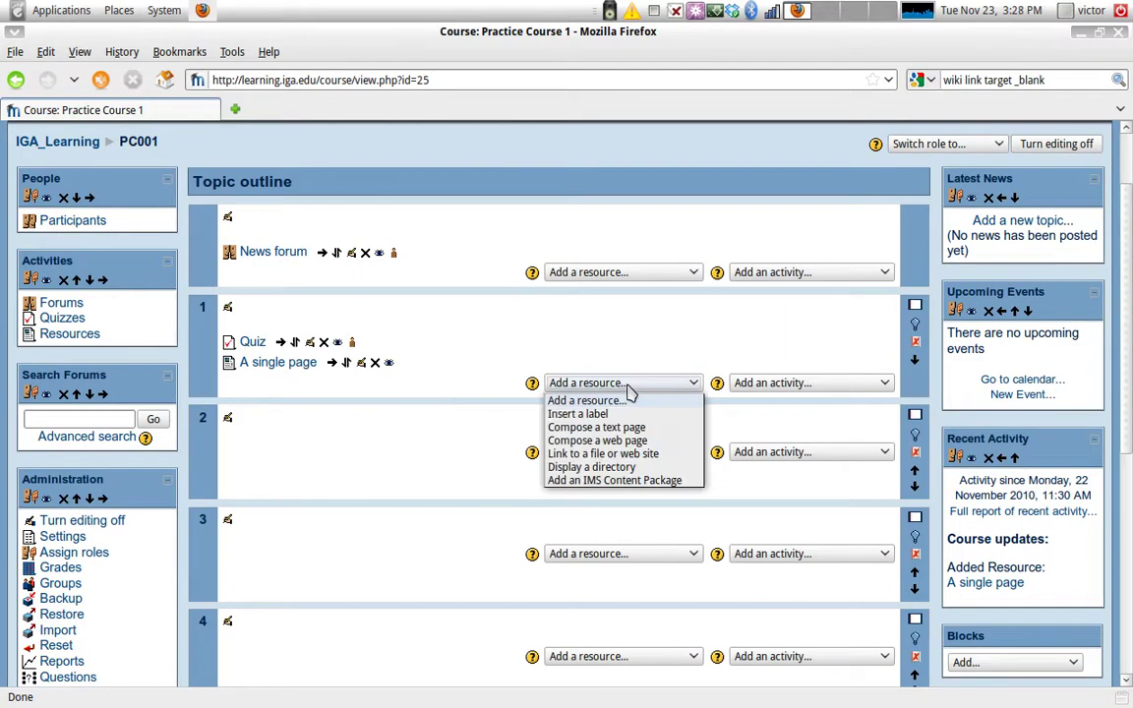
click(595, 454)
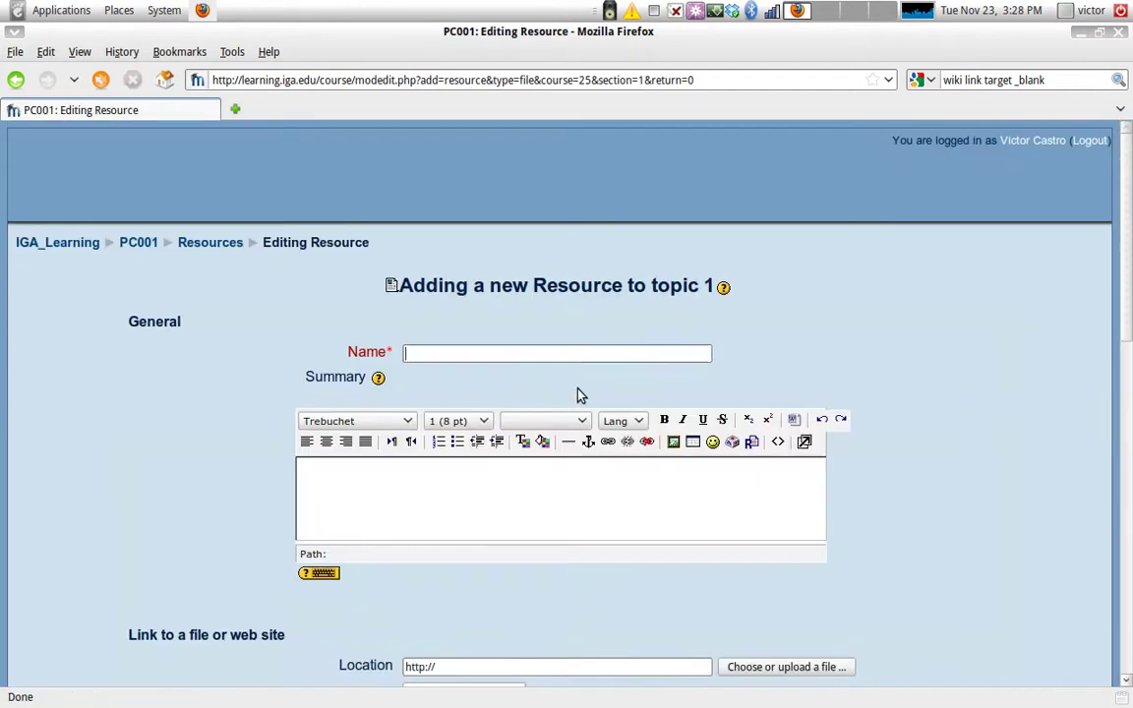
scroll(726, 399, down, 3)
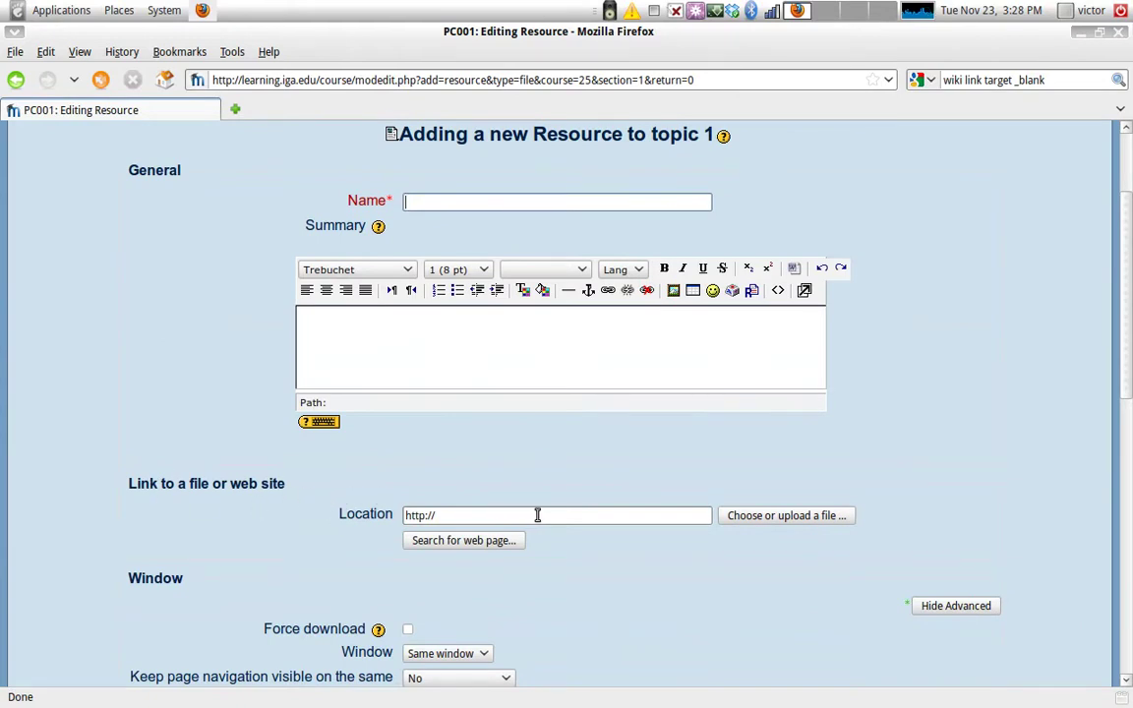
scroll(325, 420, up, 3)
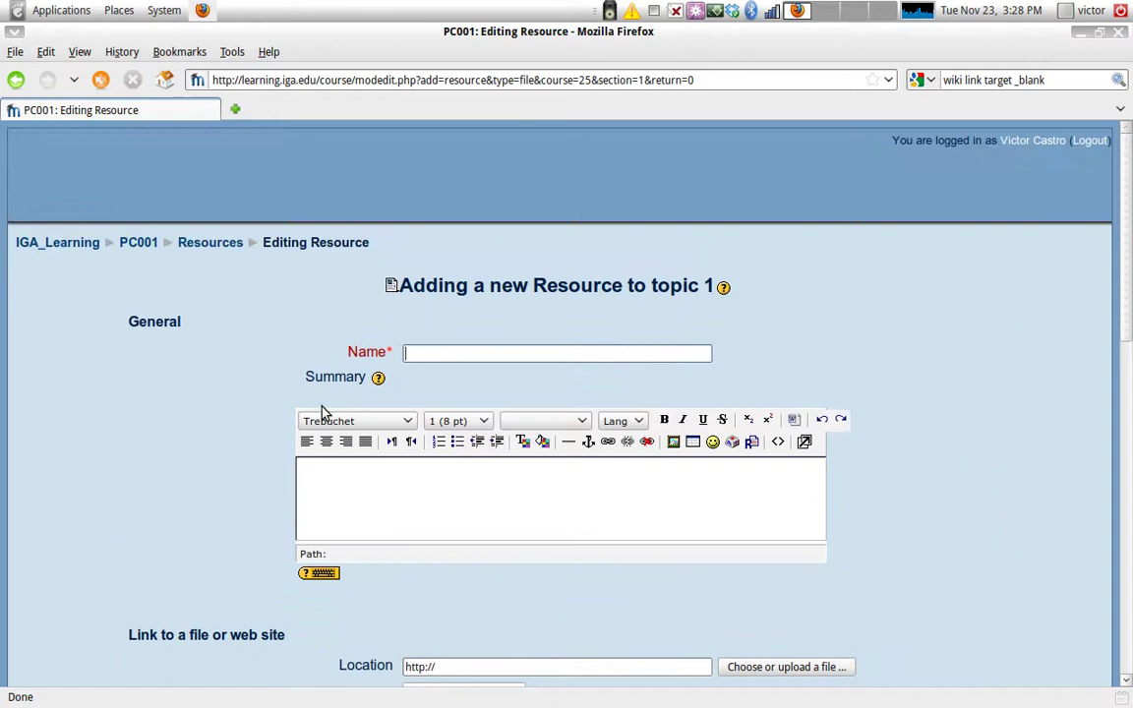
- Name the link 'search engine' with the summary 'link to the search engine'
click(465, 359)
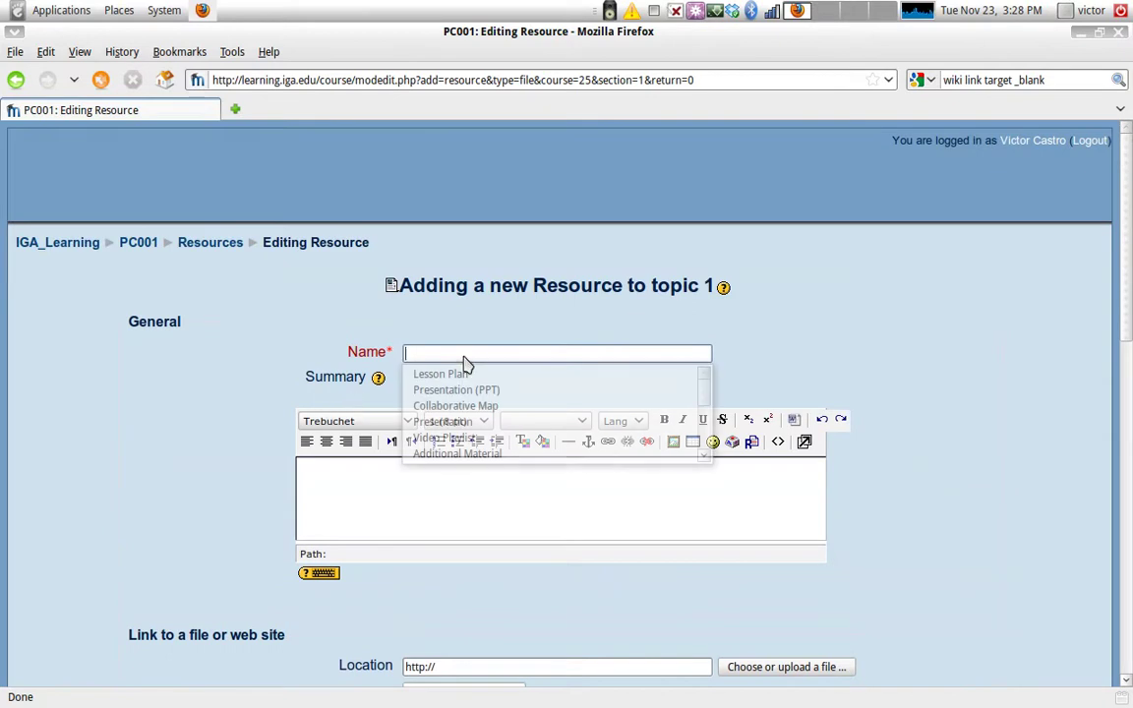
click(516, 349)
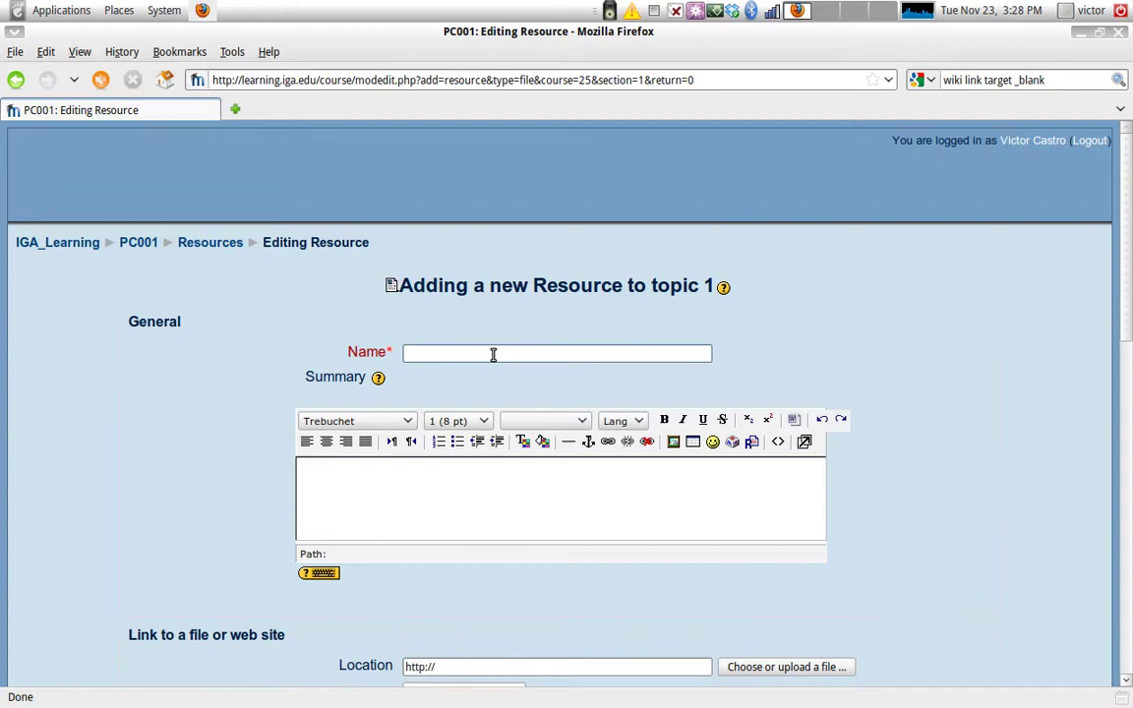
text(search engine)
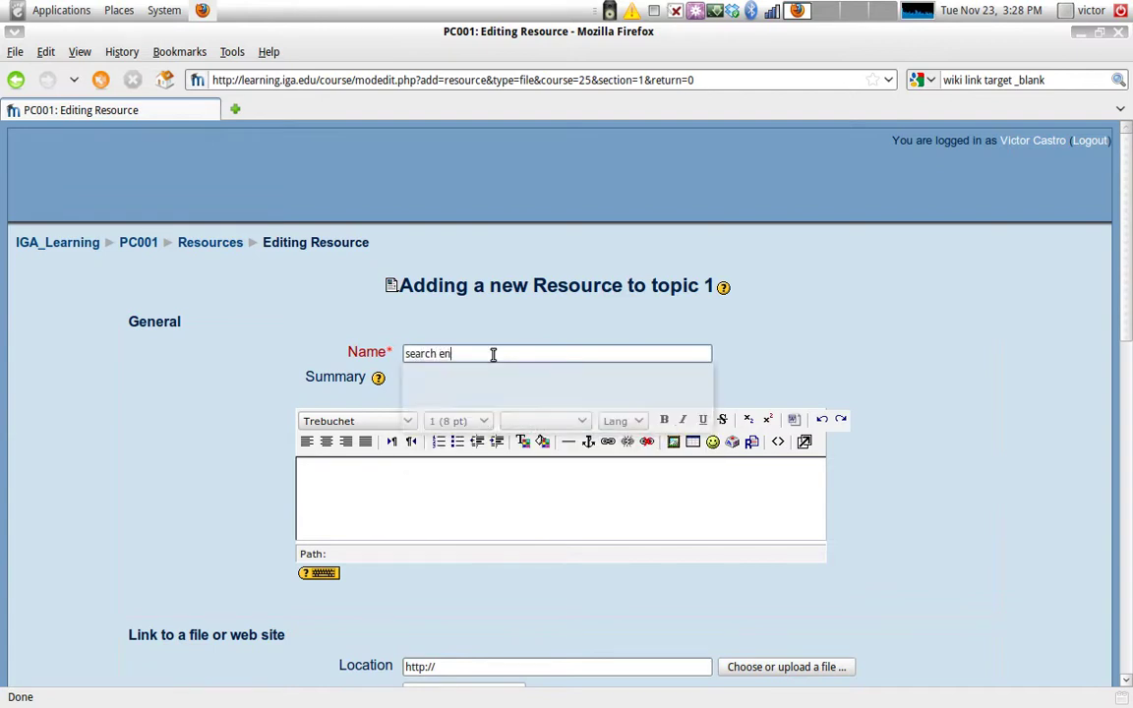
key(Tab)
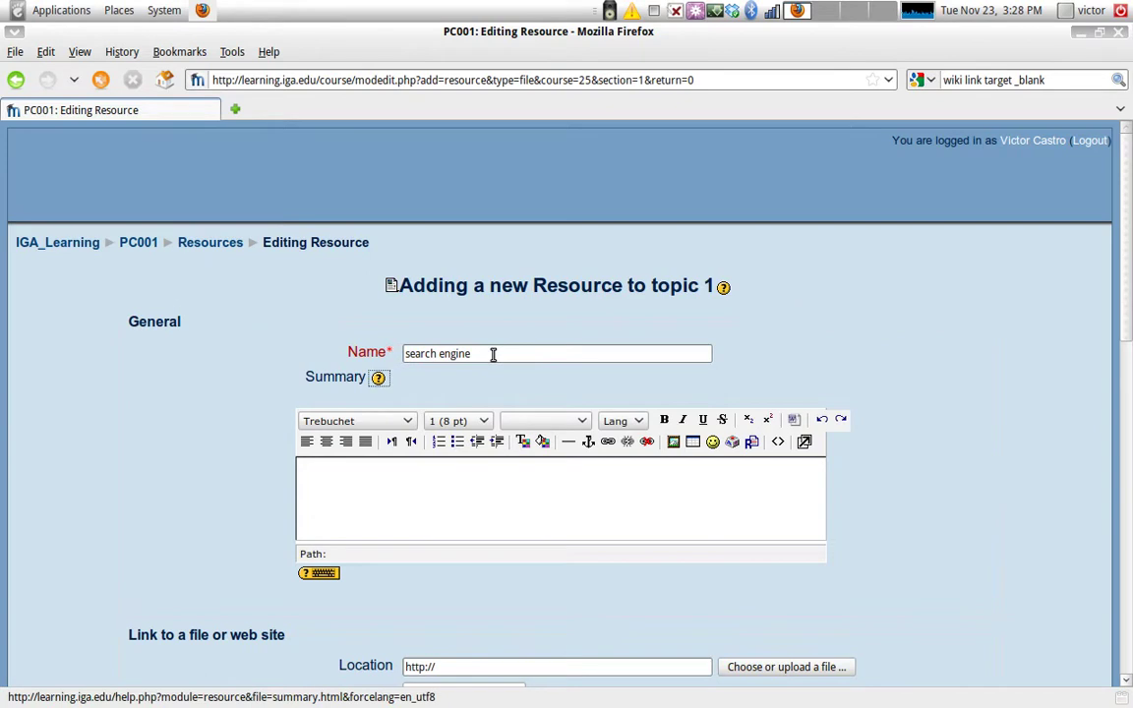
key(Tab)
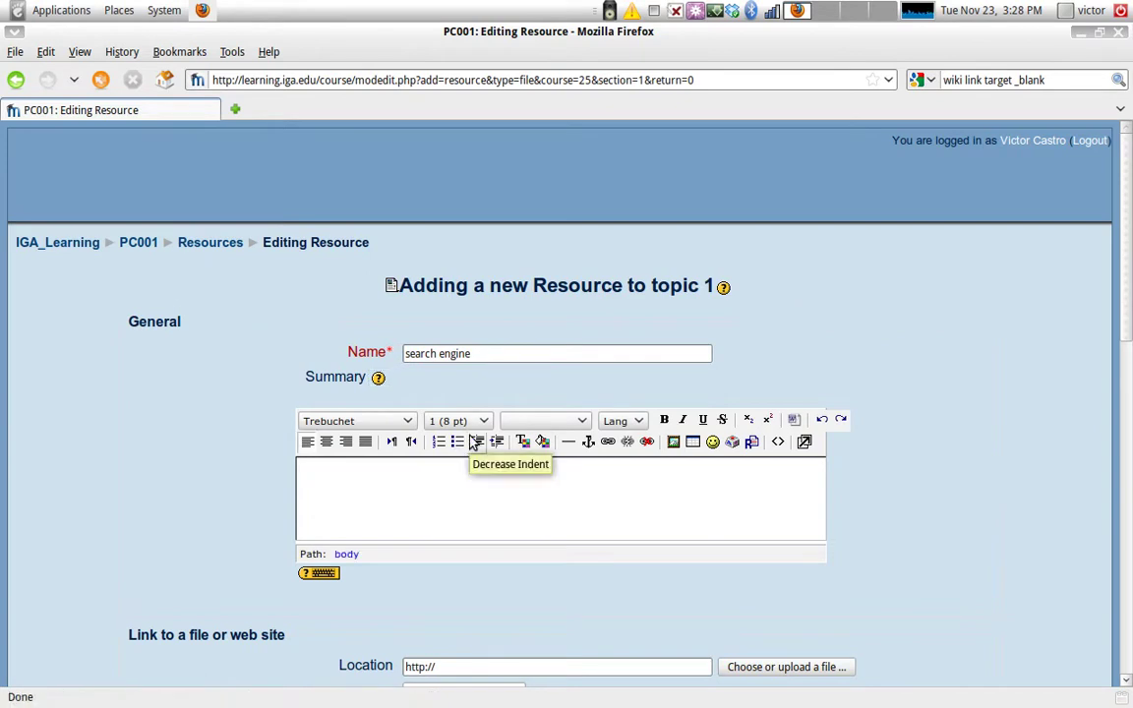
text(link to )
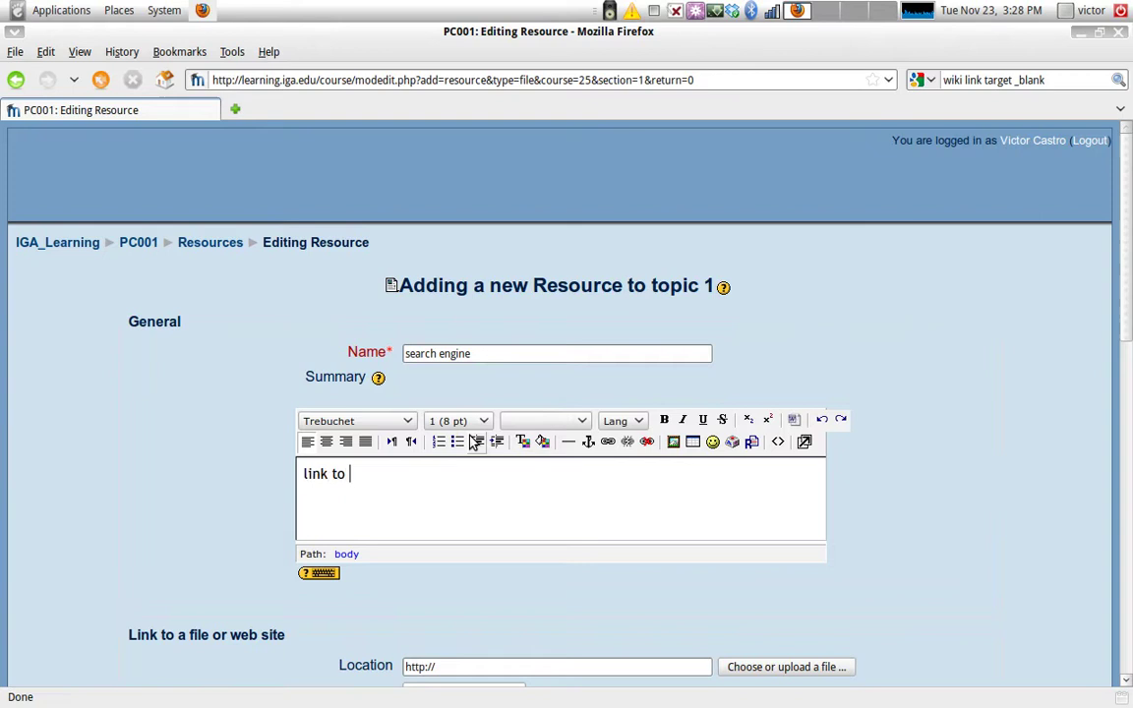
text(the search engine)
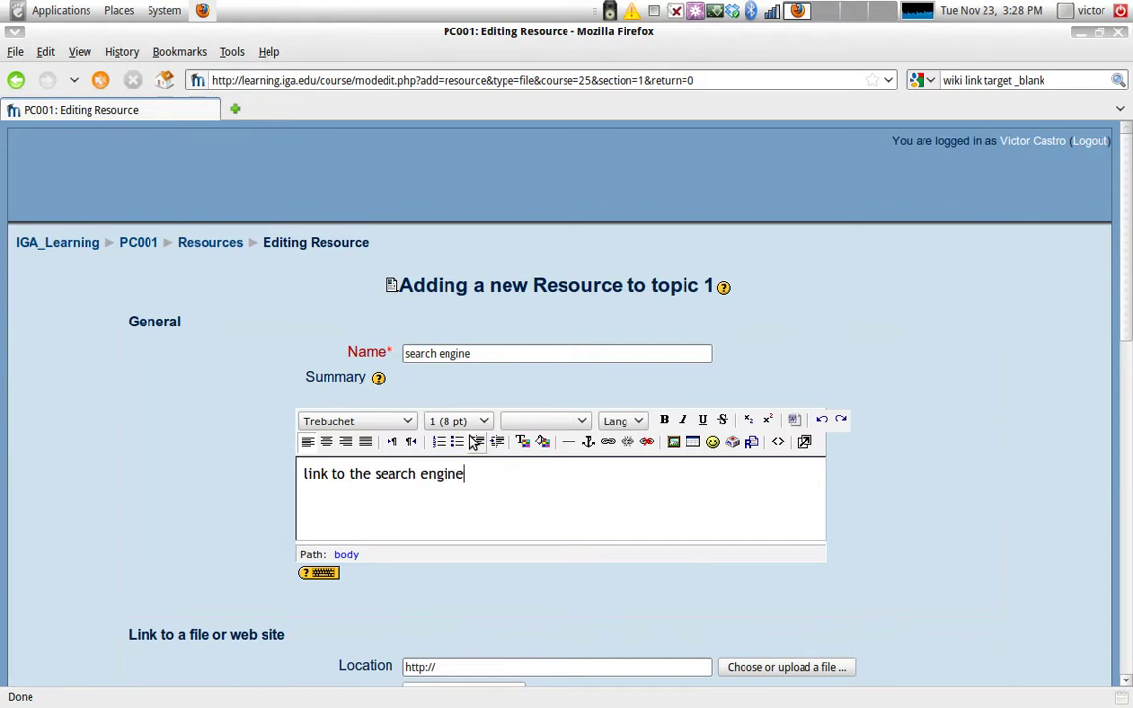
scroll(543, 475, down, 3)
click(463, 515)
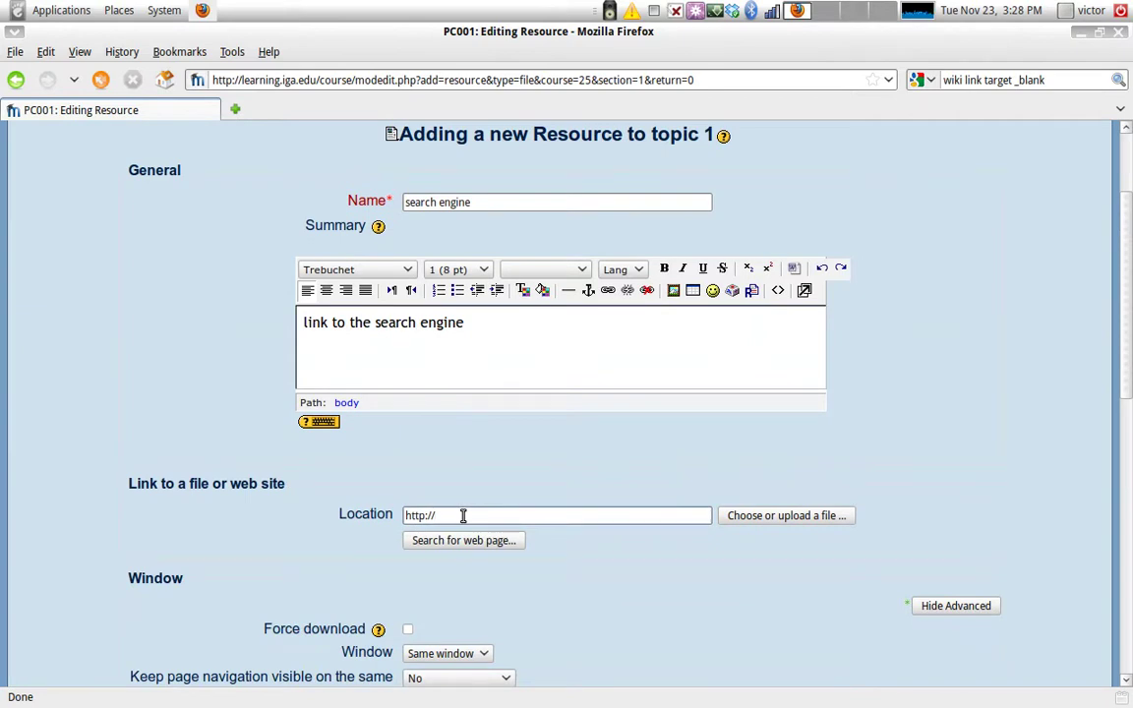
text(www.google.com)
- Set the link to open in a New window, leaving page navigation at No
scroll(462, 515, down, 3)
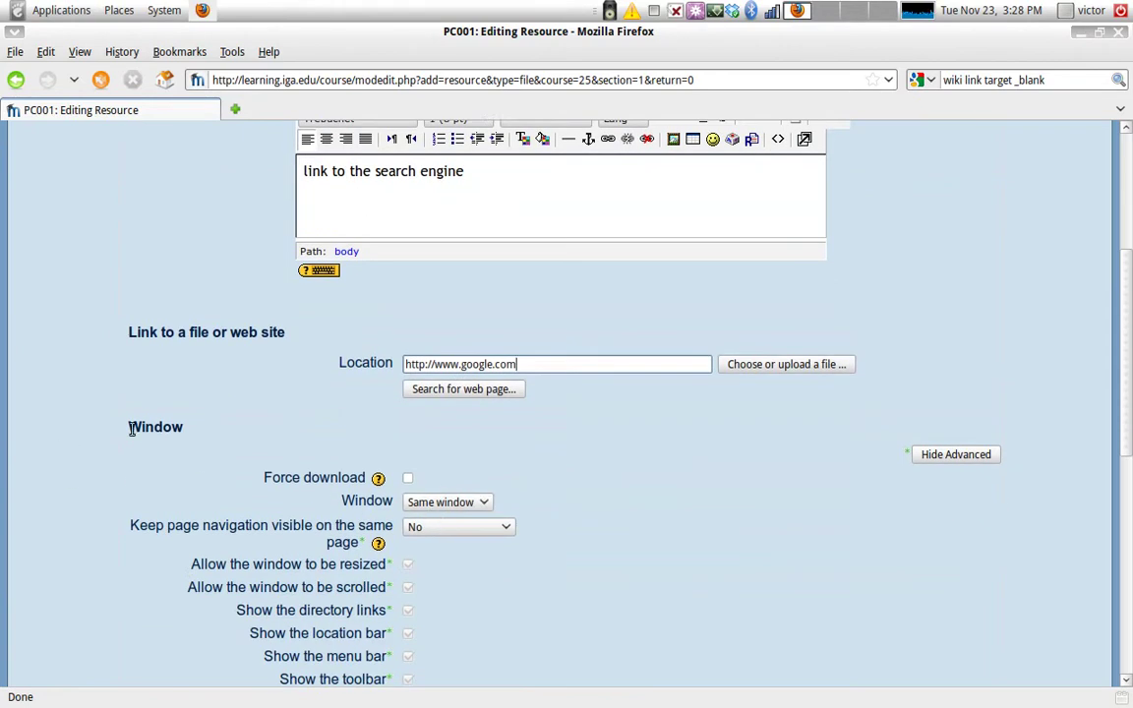
scroll(141, 449, down, 1)
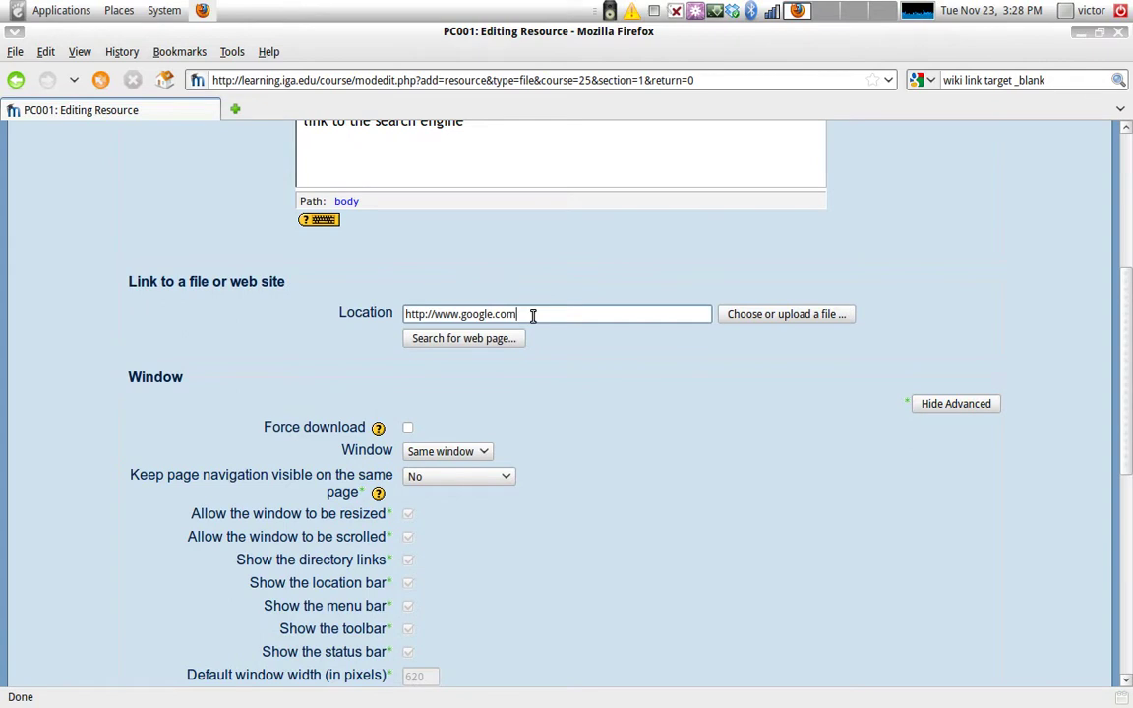
click(480, 452)
click(451, 482)
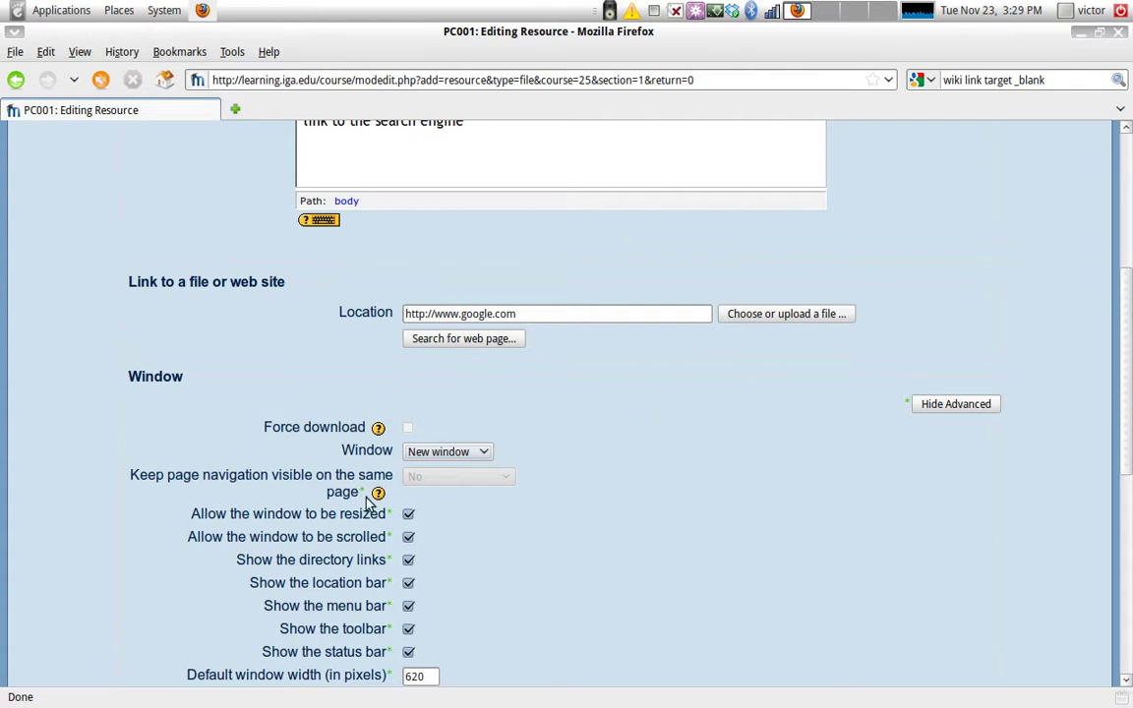
click(425, 457)
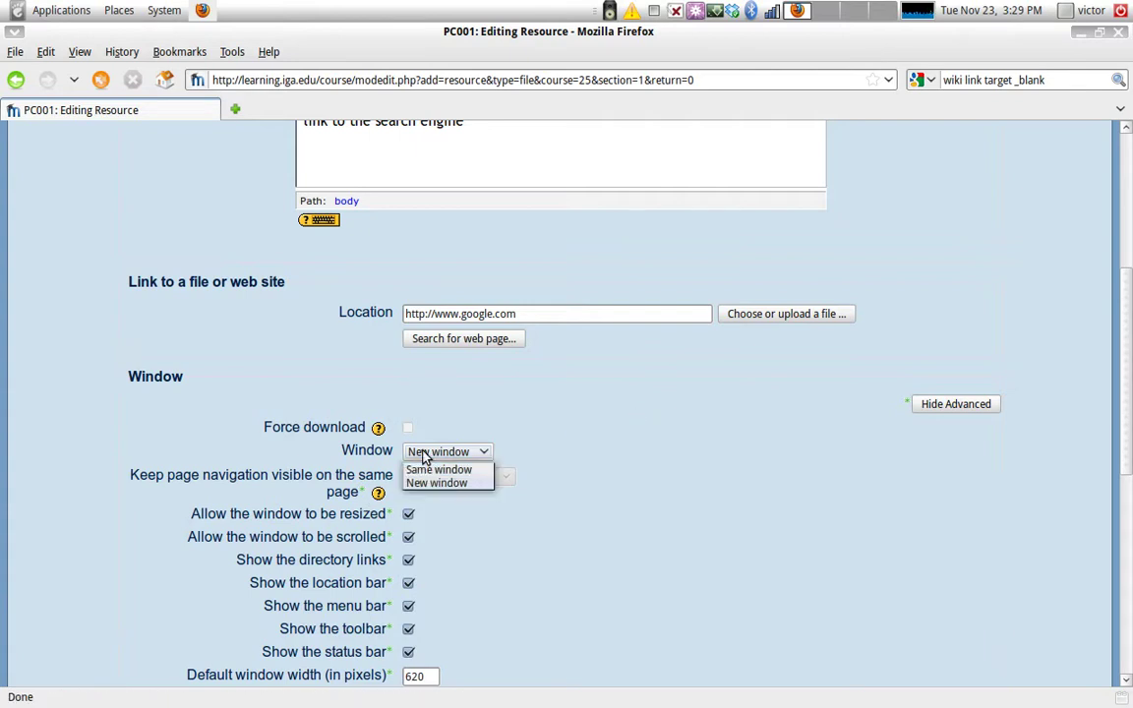
click(432, 469)
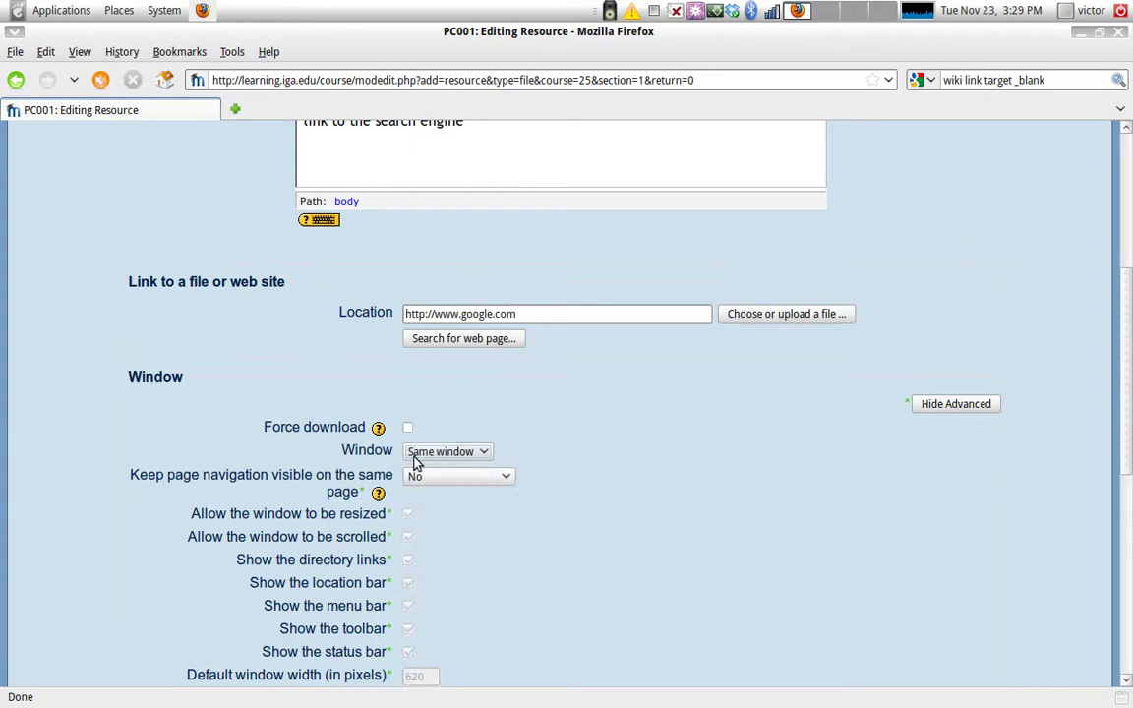
click(476, 480)
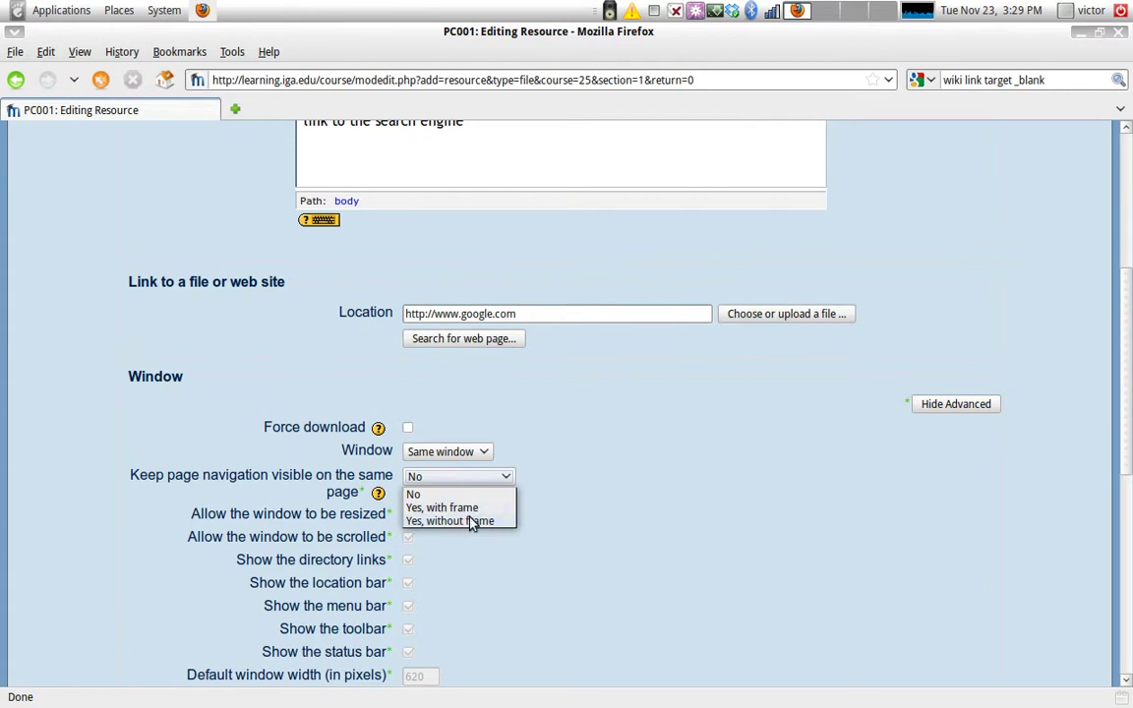
click(605, 513)
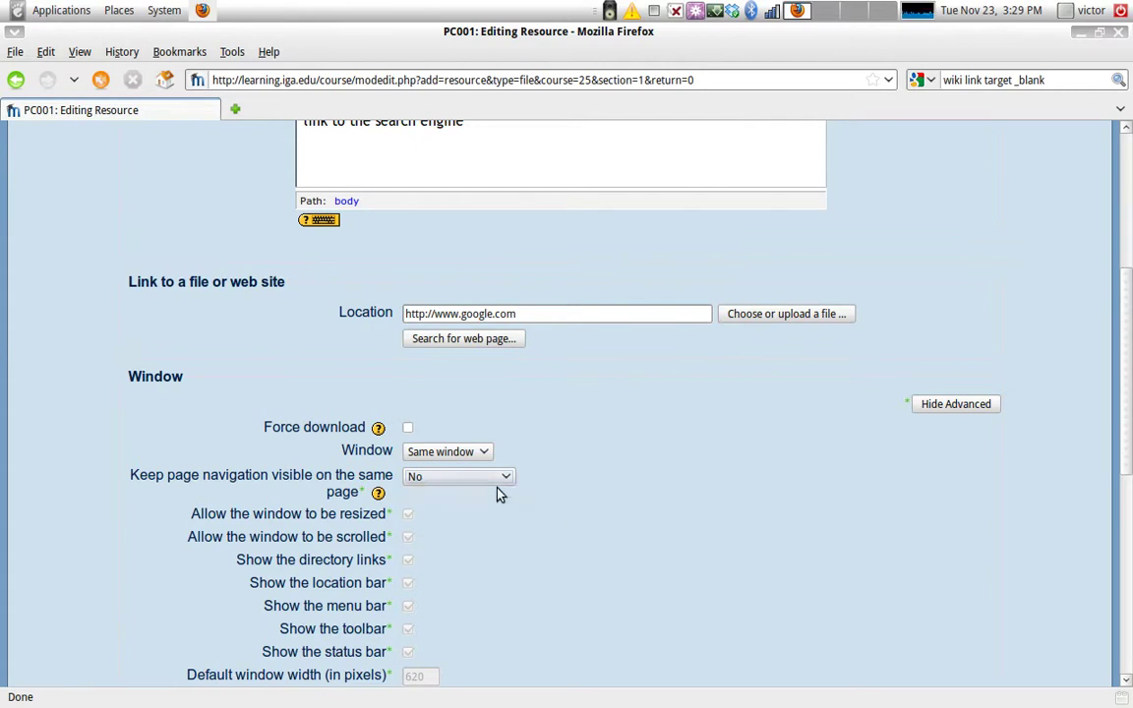
click(470, 455)
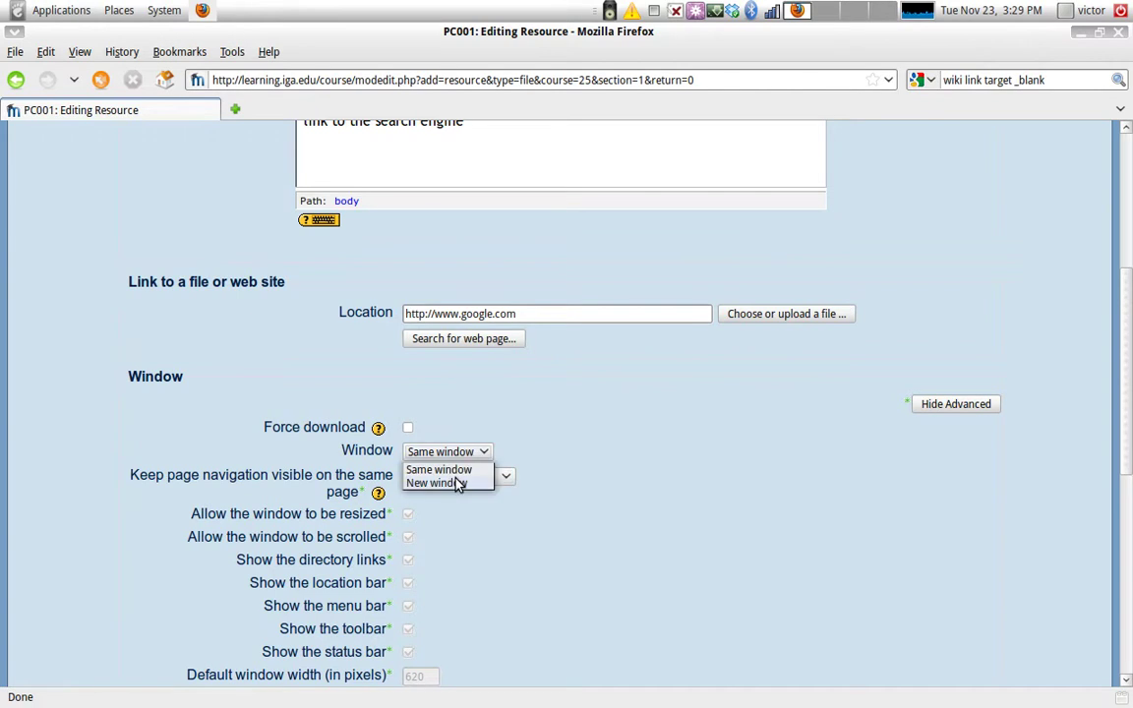
click(457, 483)
- Review the Parameters list without choosing one, hide the advanced options, and save the link
scroll(590, 477, down, 2)
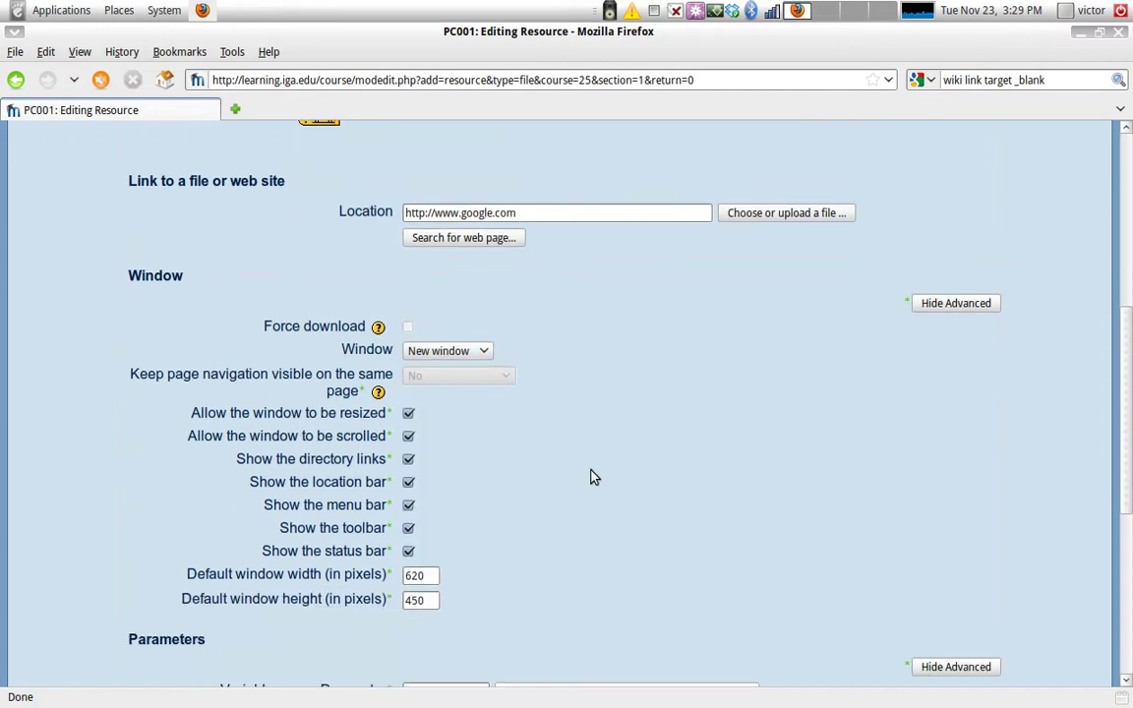
scroll(550, 413, down, 5)
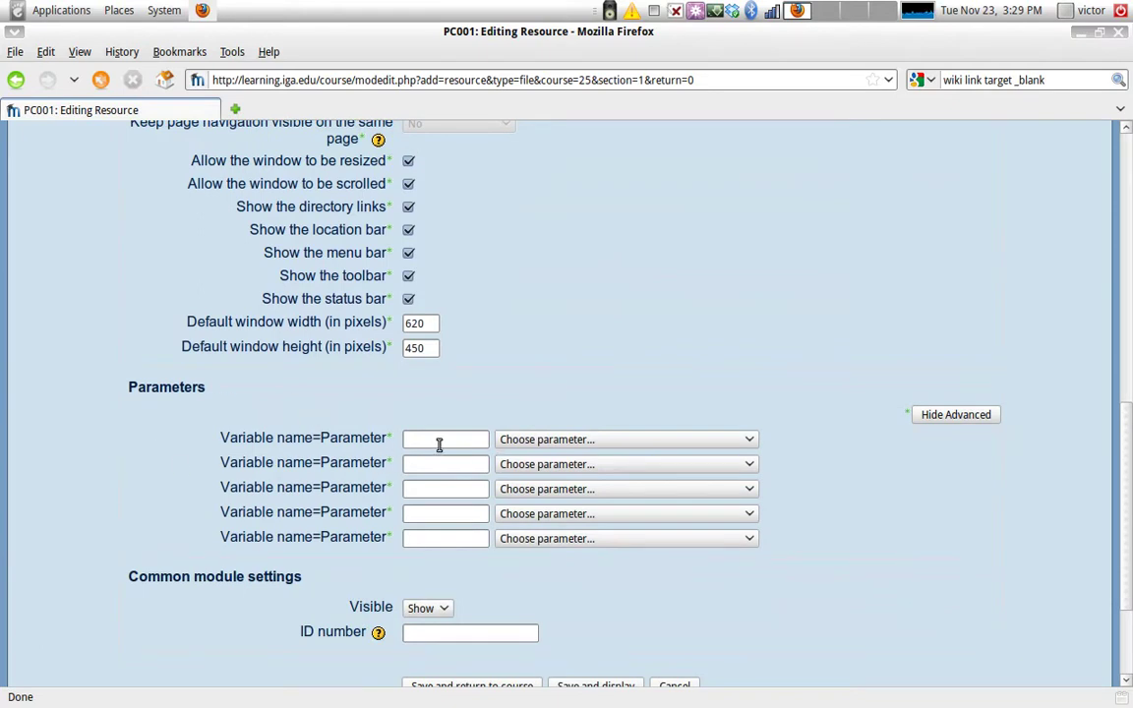
click(537, 440)
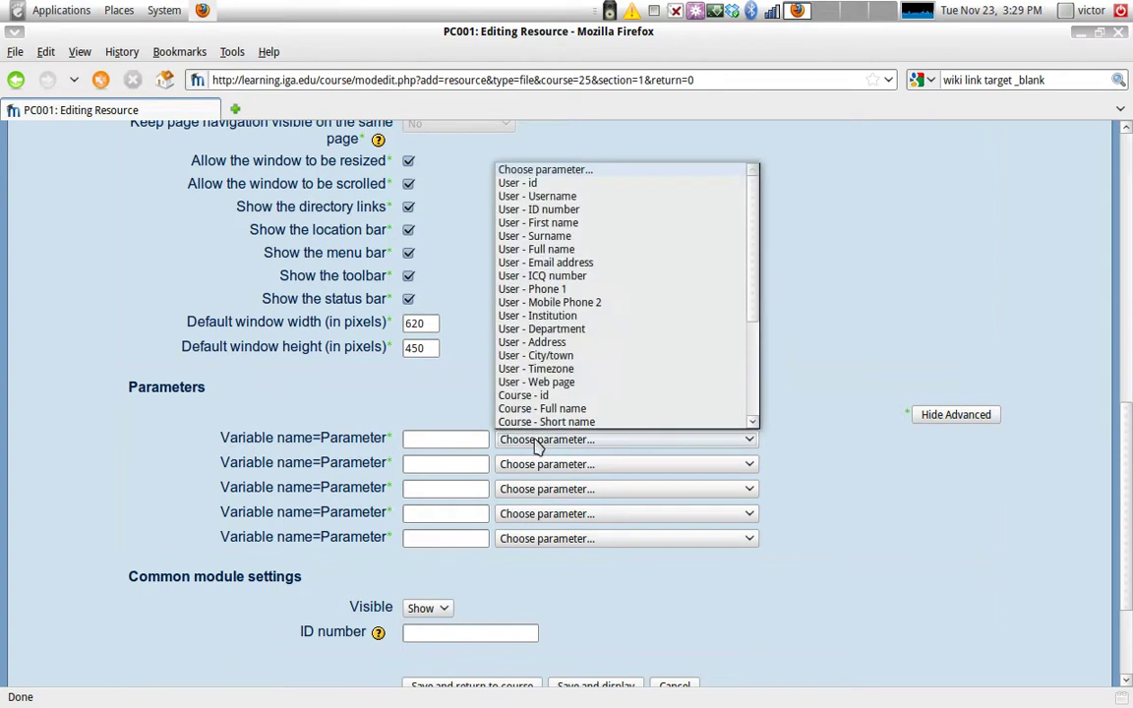
click(736, 440)
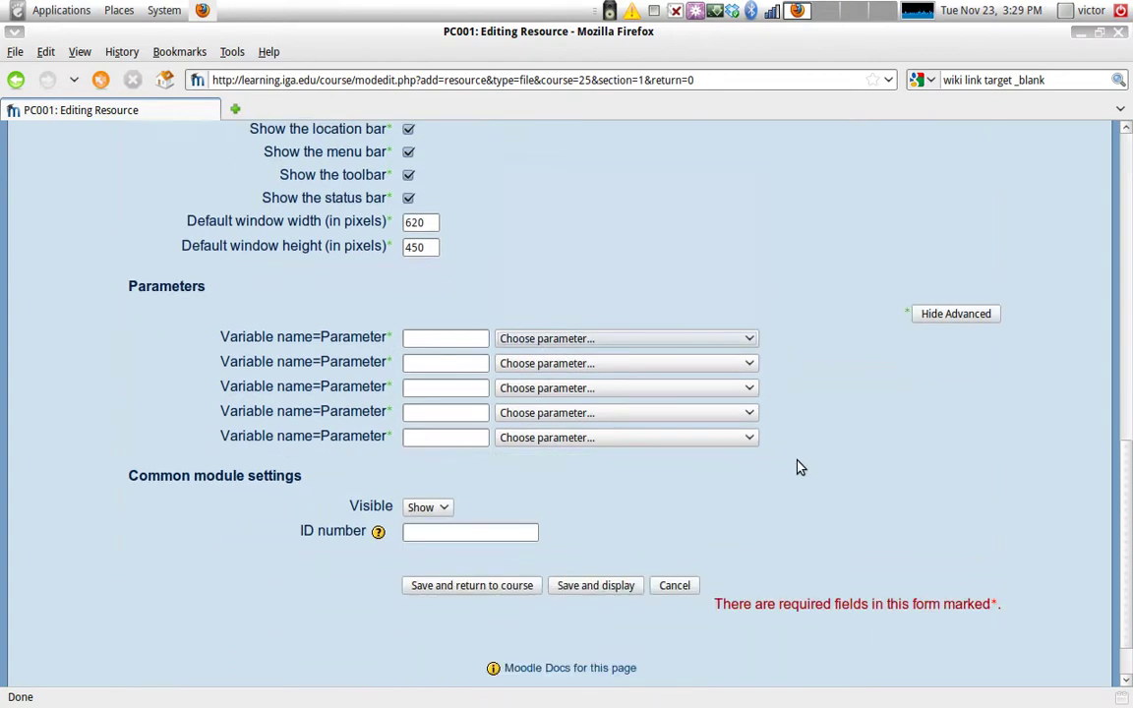
scroll(799, 467, down, 1)
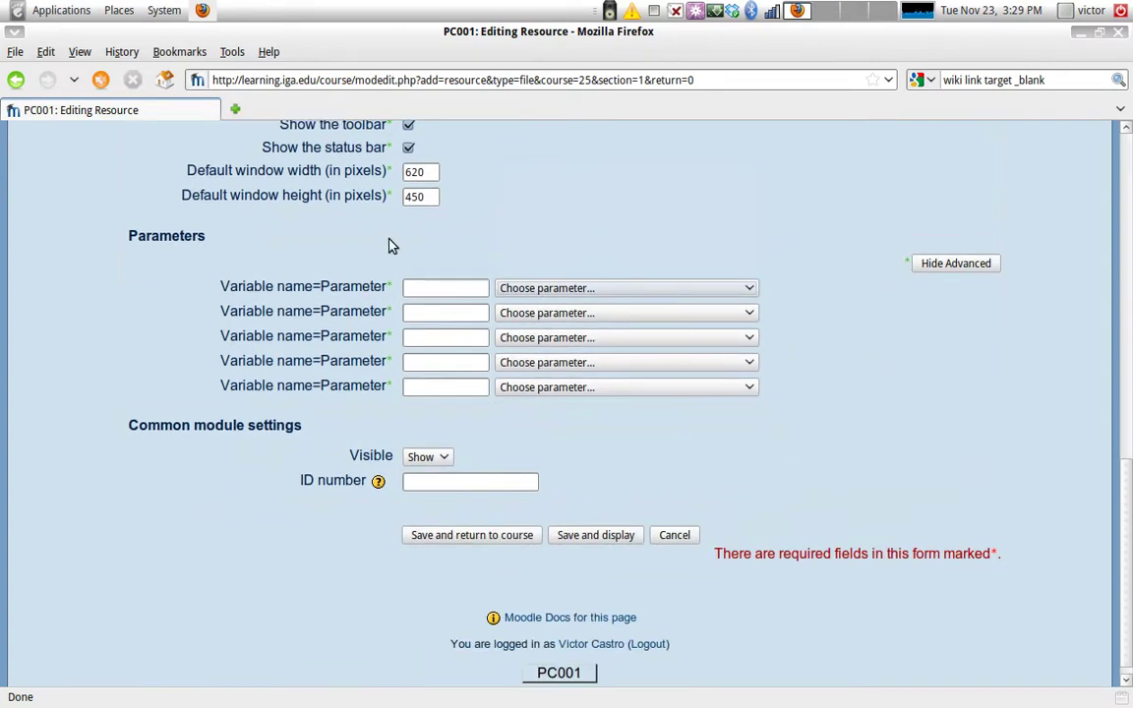
scroll(413, 251, up, 7)
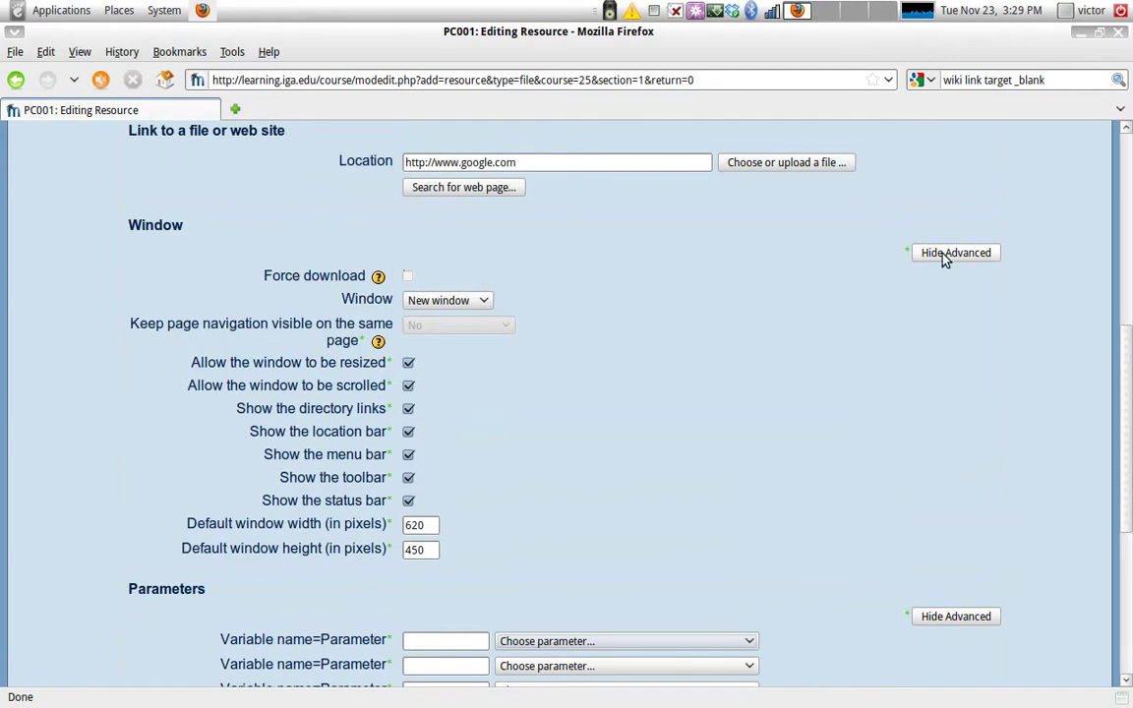
click(942, 256)
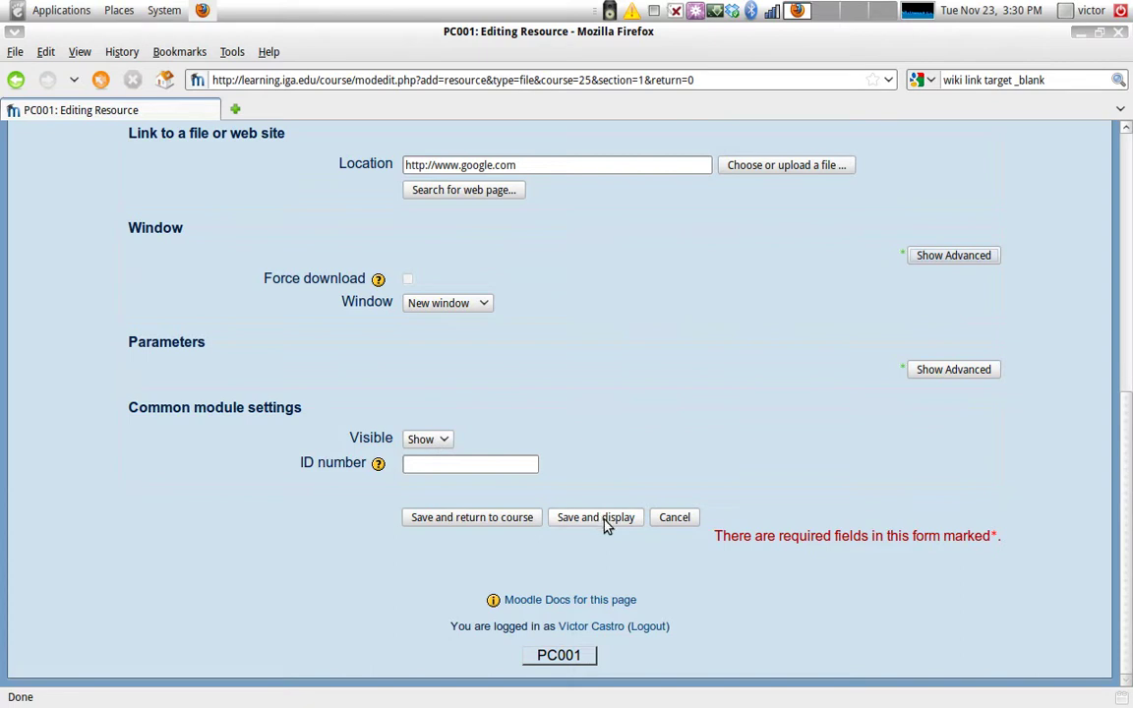
click(475, 526)
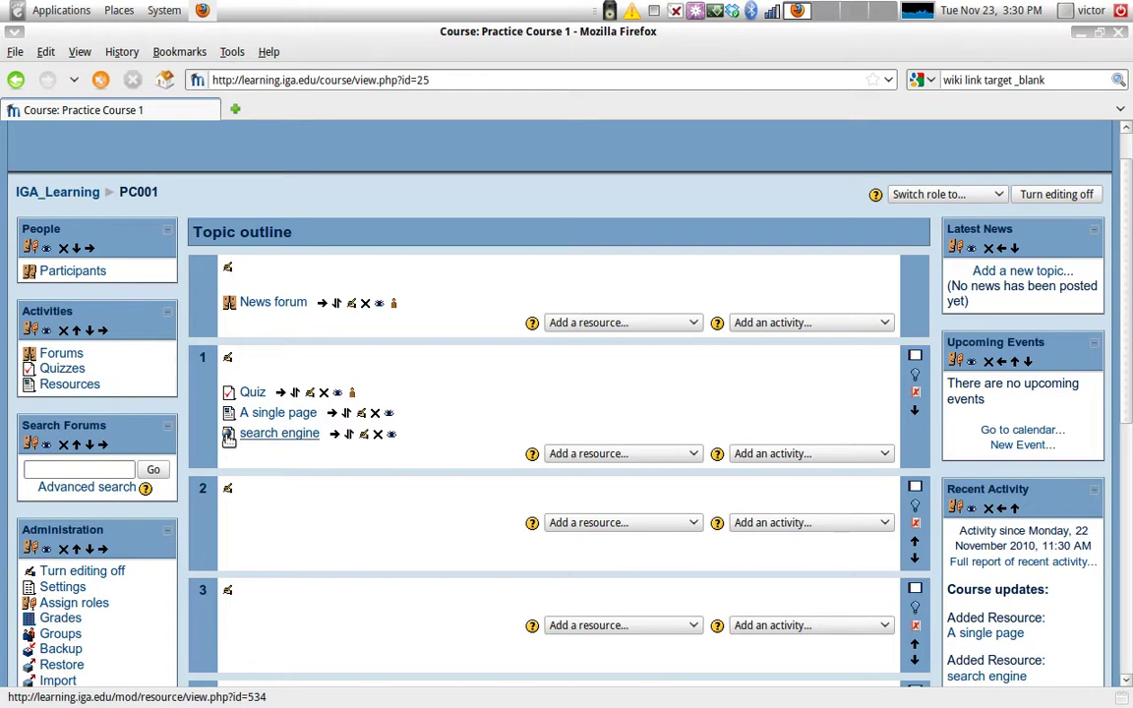
- Check that the search engine link opens Google in a separate window, then close that window
click(269, 436)
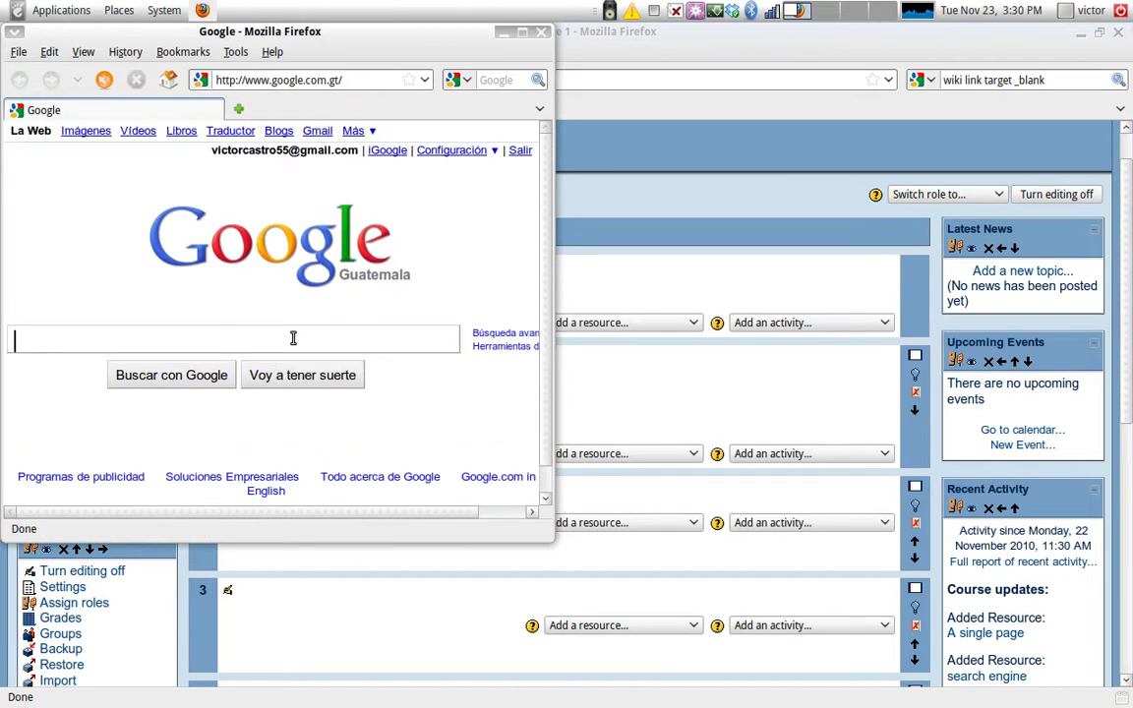
click(541, 34)
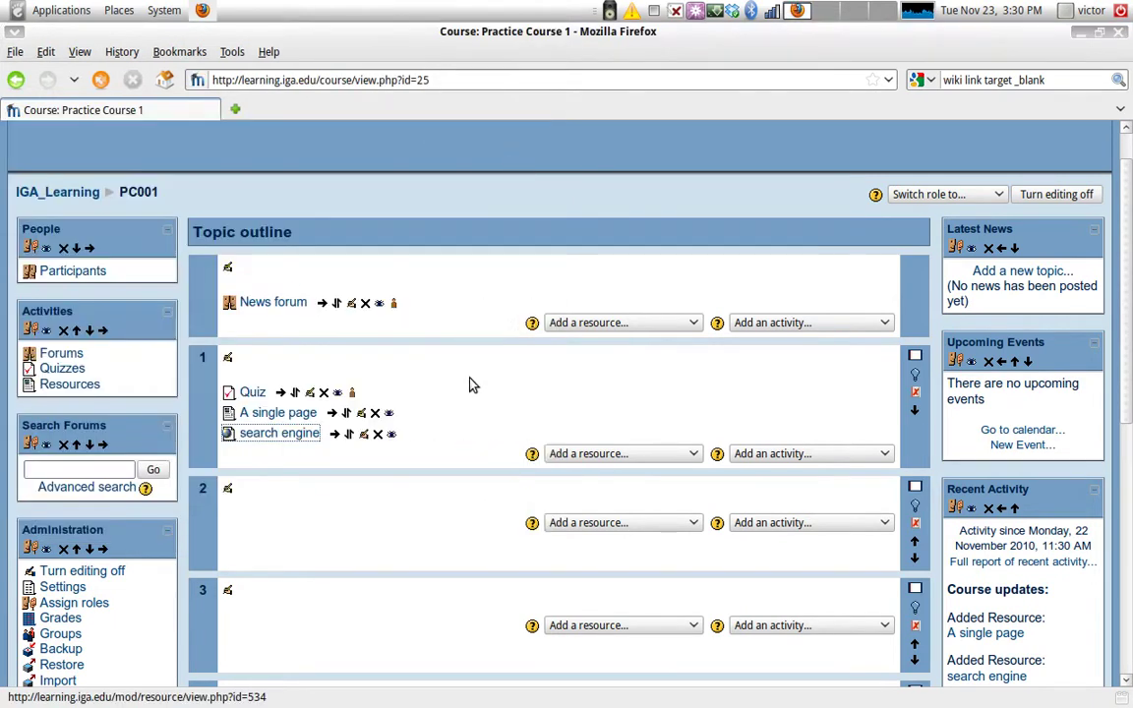
click(623, 453)
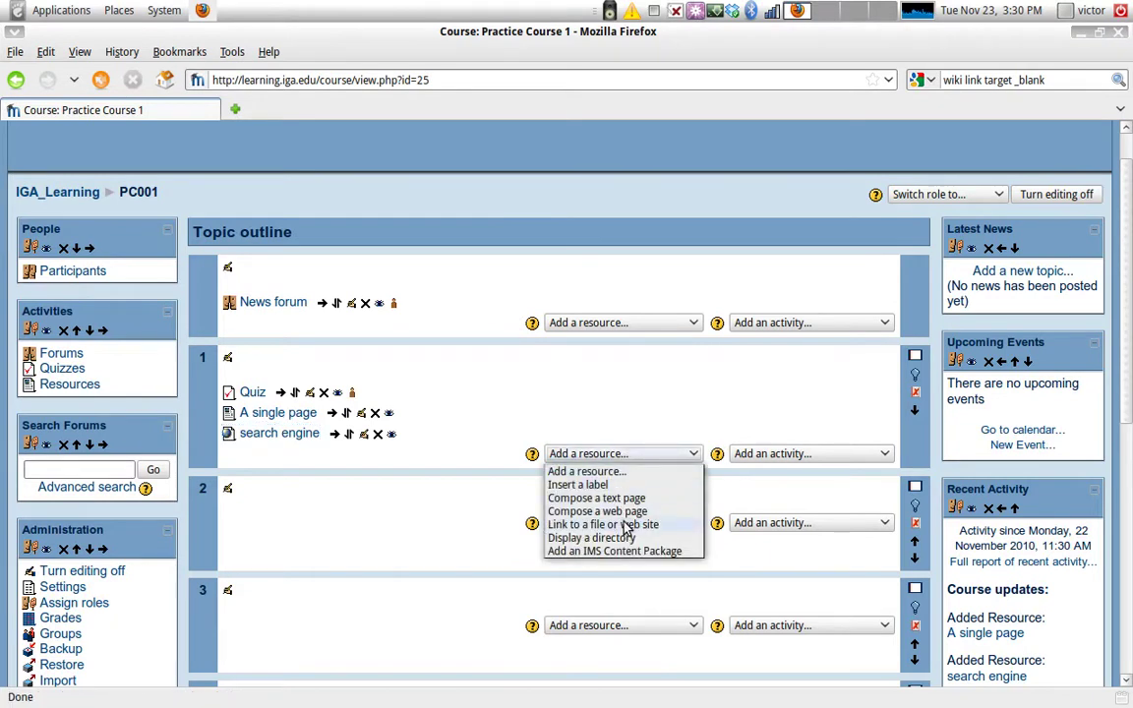
- Insert a new label in topic 1 with the text 'this is a lable.'
click(608, 411)
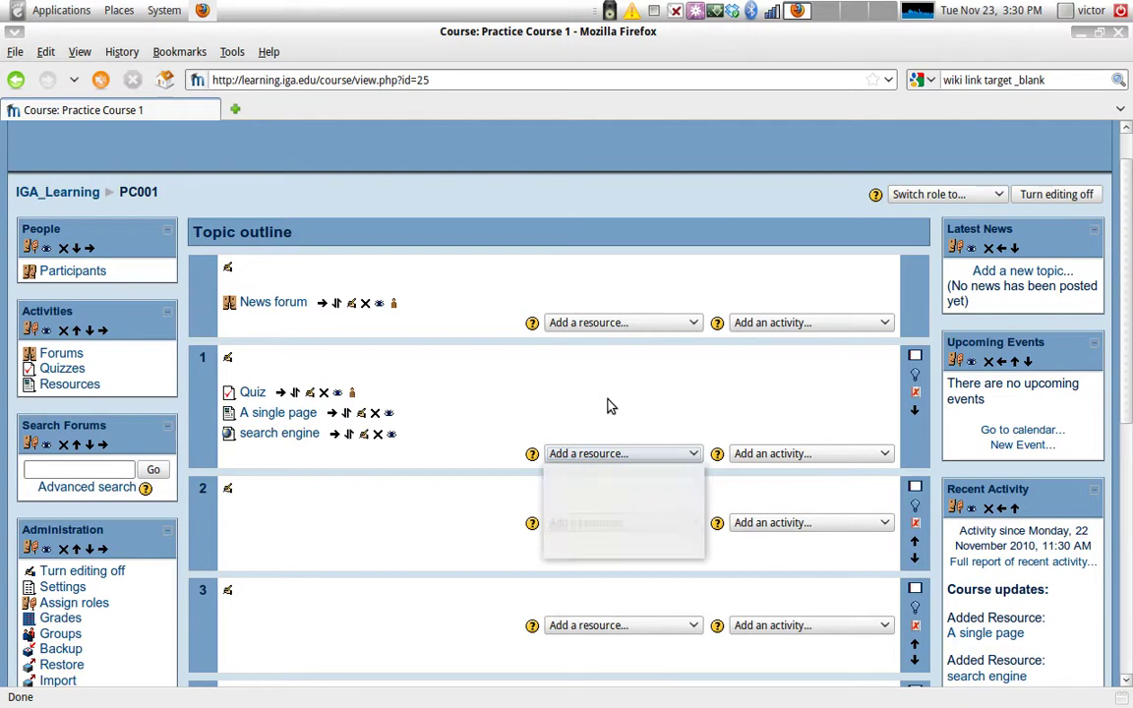
click(625, 454)
click(595, 486)
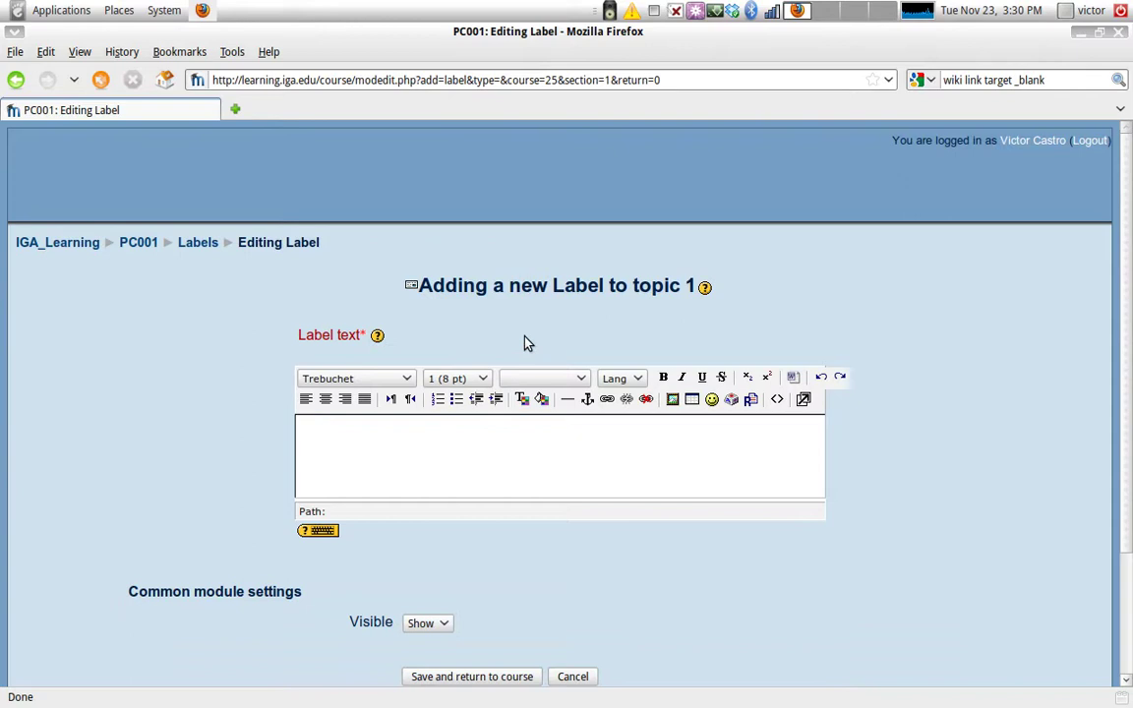
click(429, 442)
text(this is)
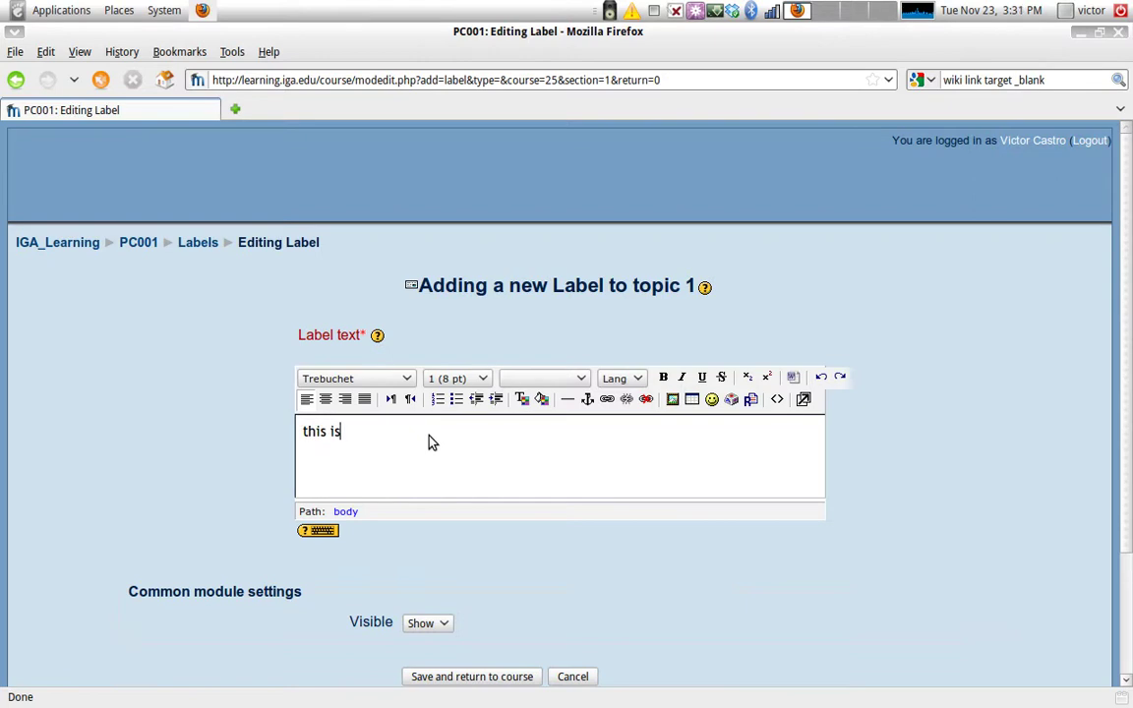
text( a lable.)
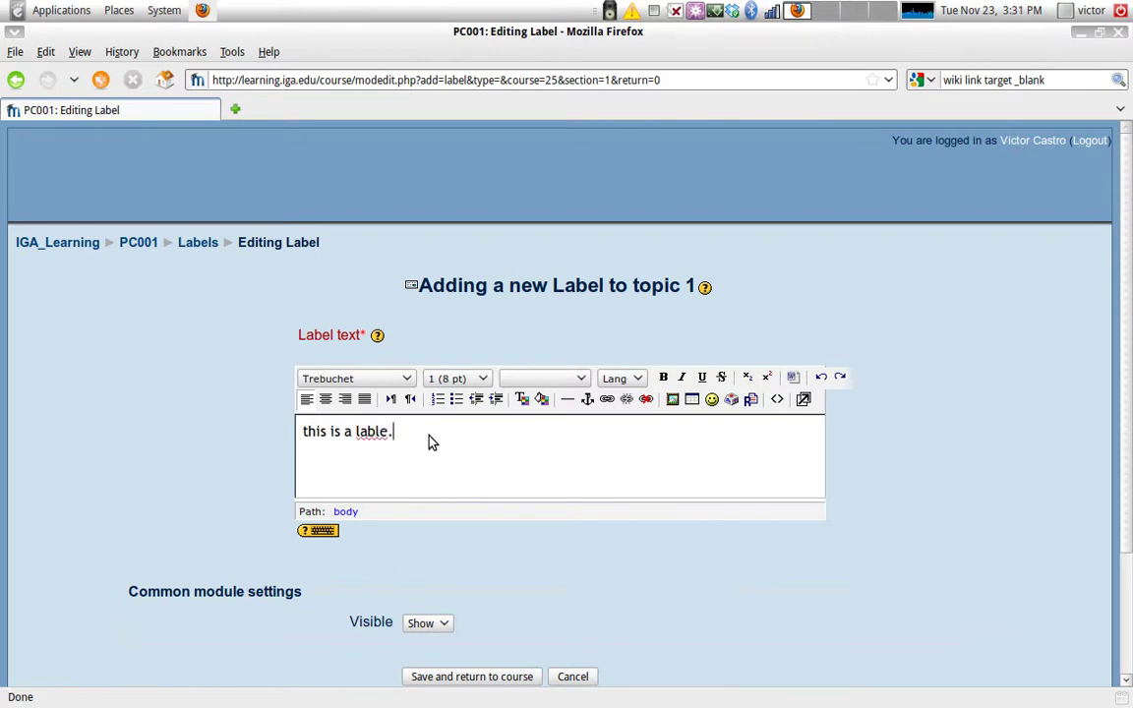
- Make the label text bold, 14 pt, and dark red (#993333)
triple_click(360, 430)
key(ctrl+b)
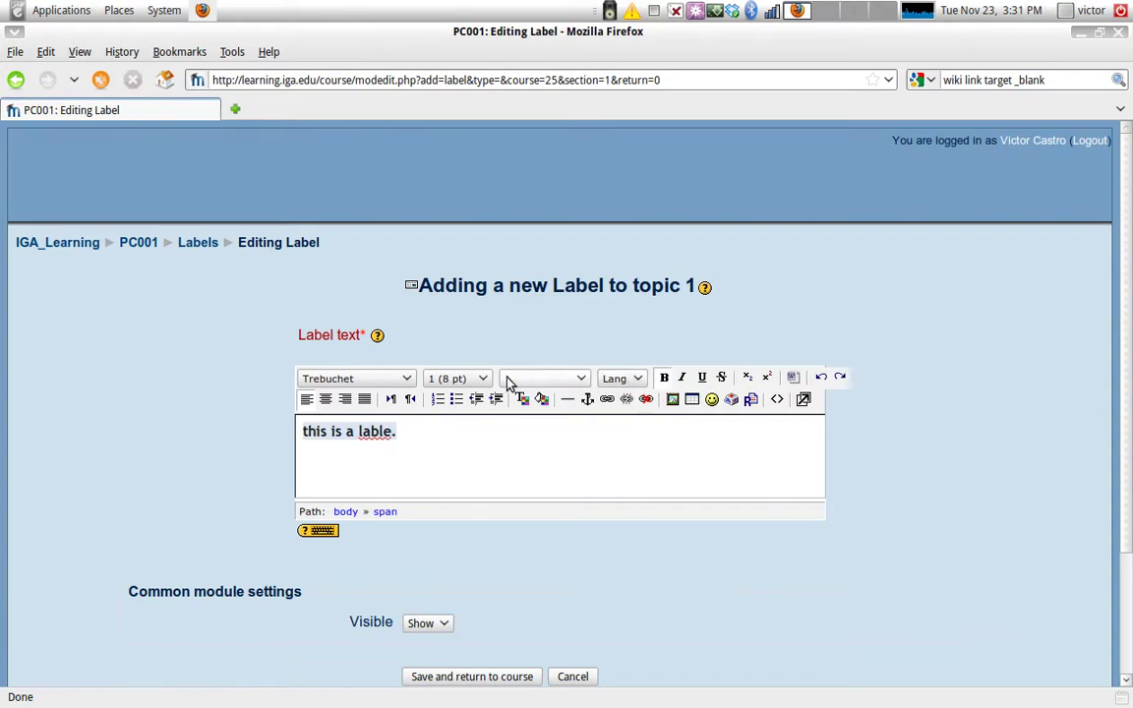
click(470, 379)
click(447, 443)
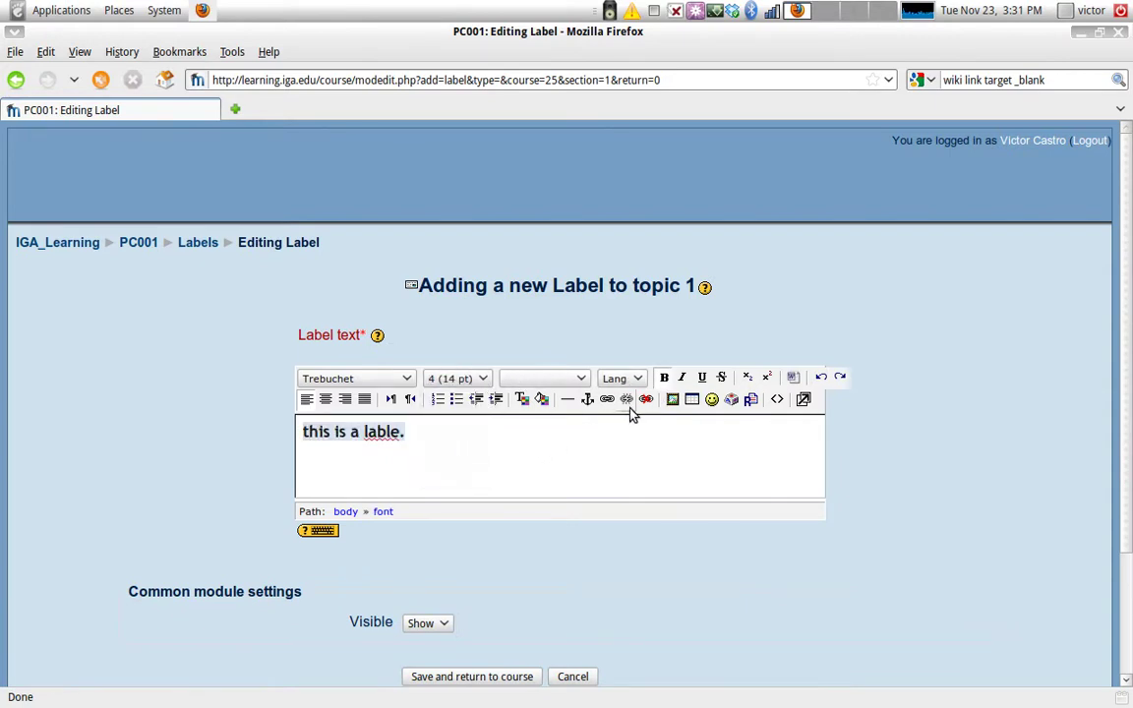
click(522, 399)
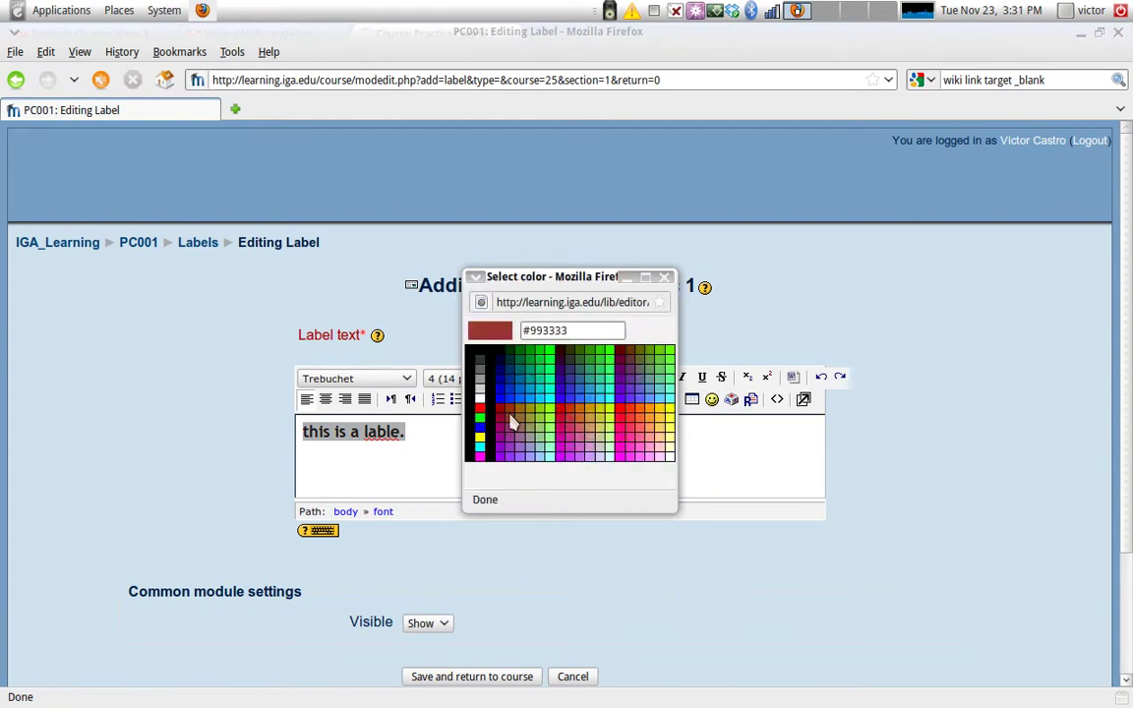
click(499, 414)
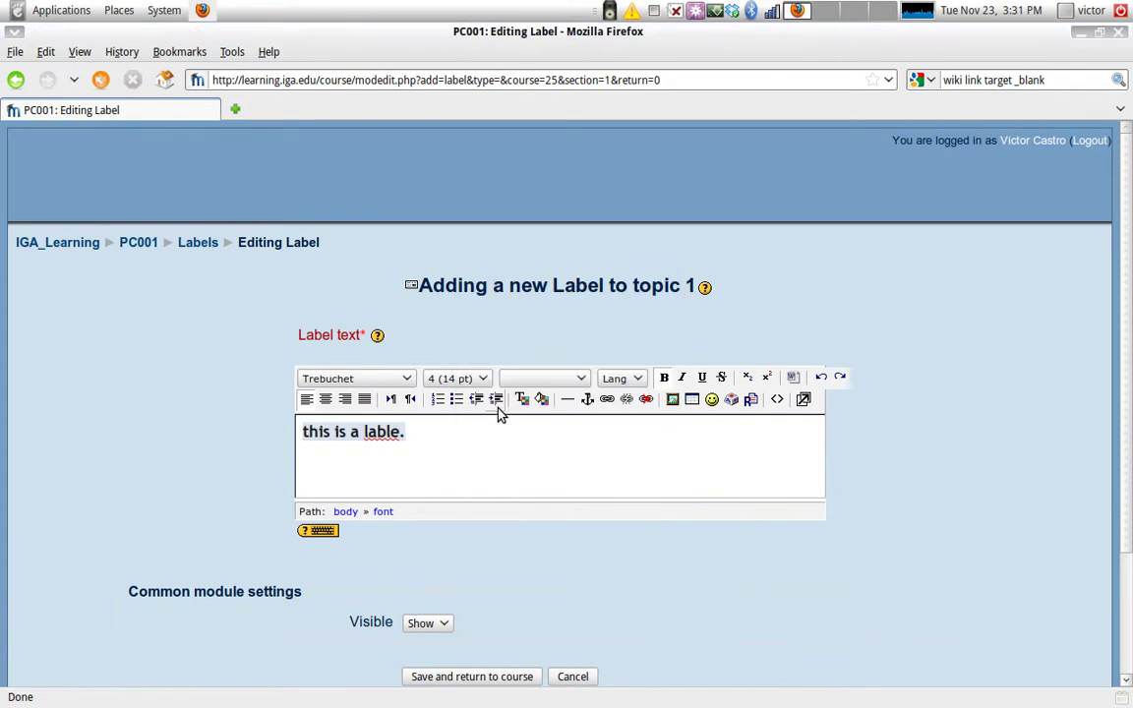
click(477, 448)
scroll(432, 462, down, 3)
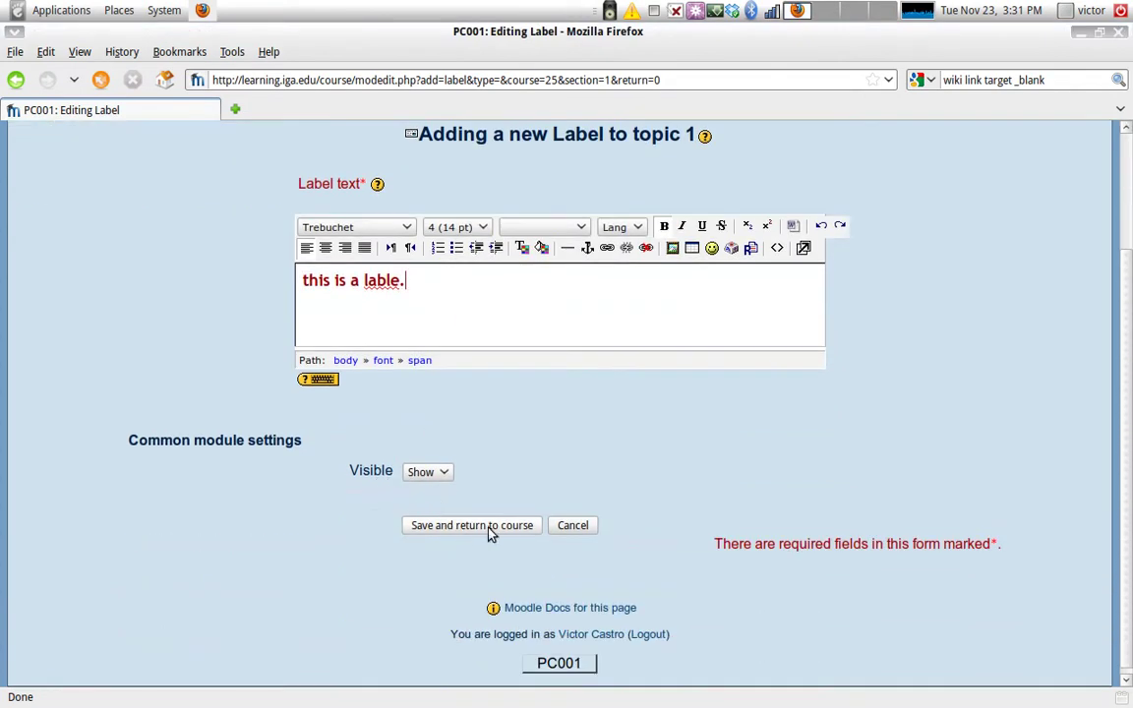
- Save the 'this is a lable.' label to topic 1, then open and close the resource list twice
click(491, 527)
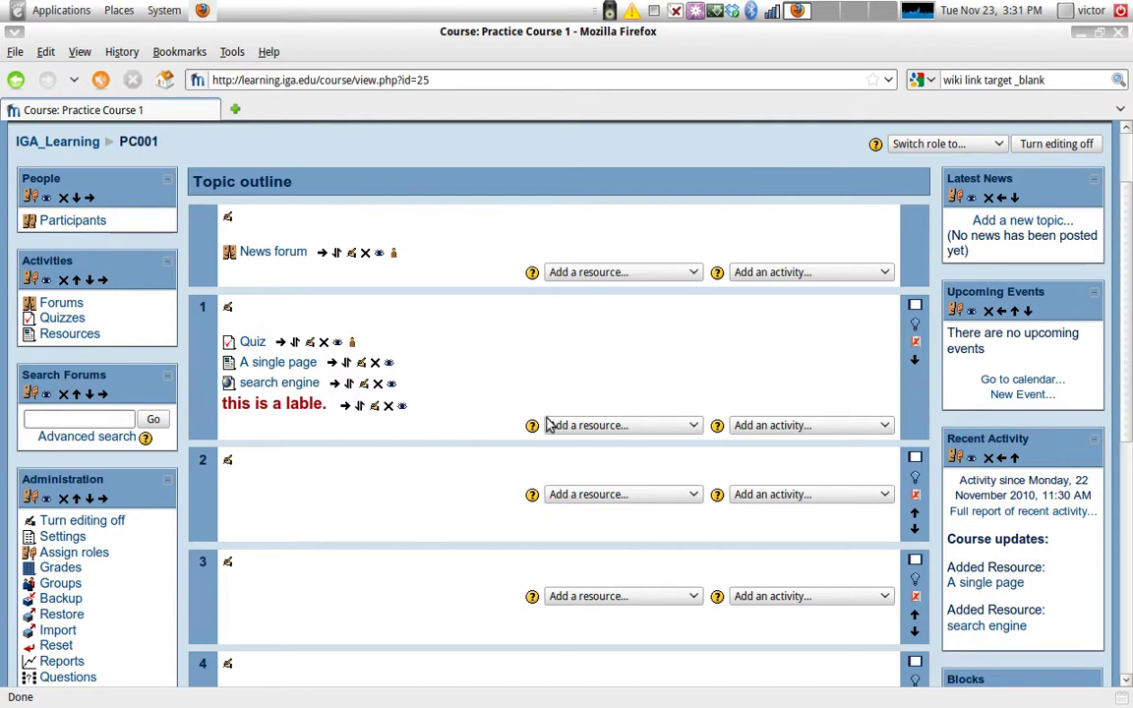
click(605, 427)
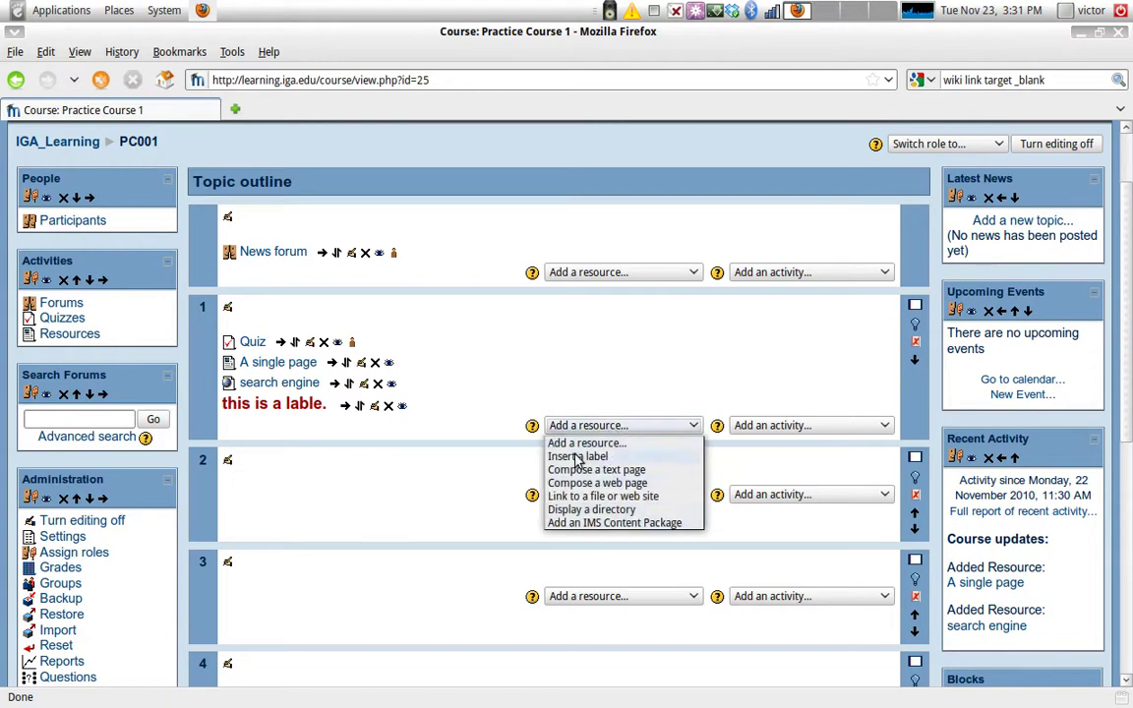
click(553, 386)
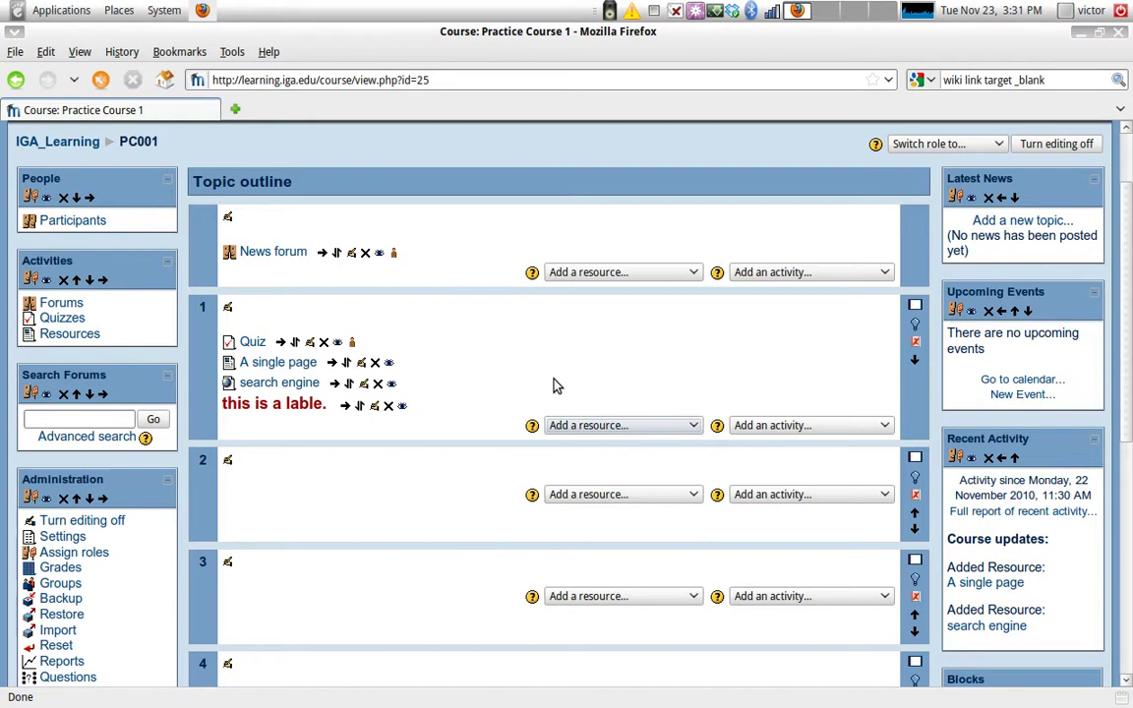
click(602, 426)
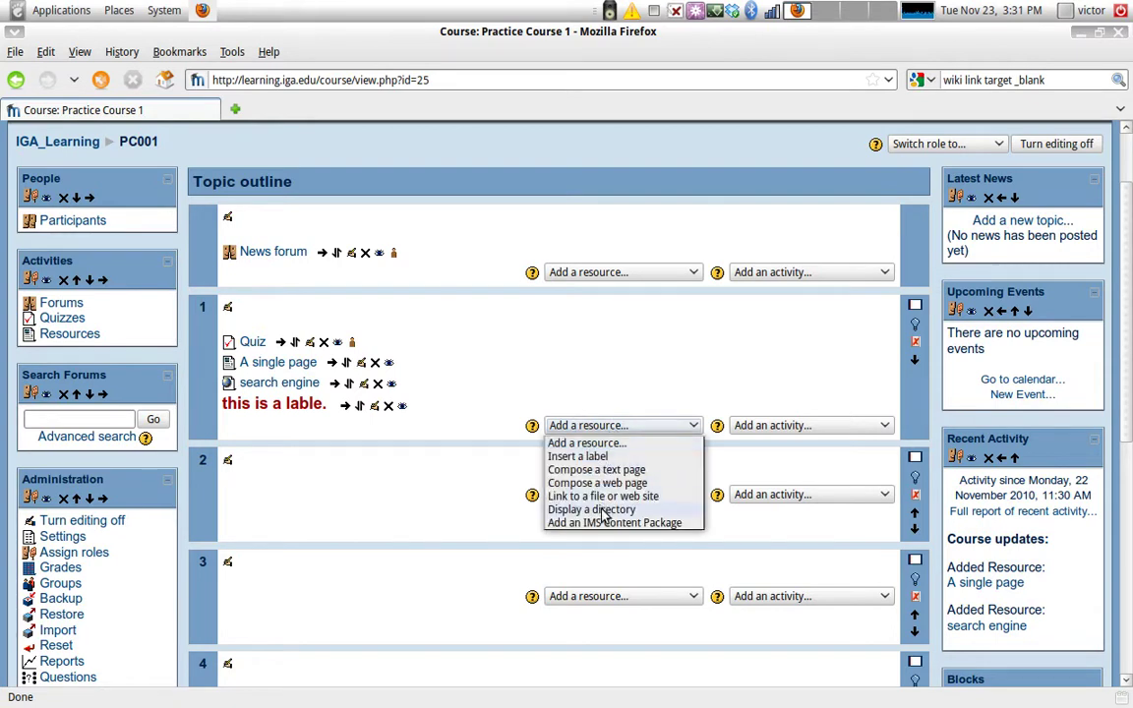
click(574, 344)
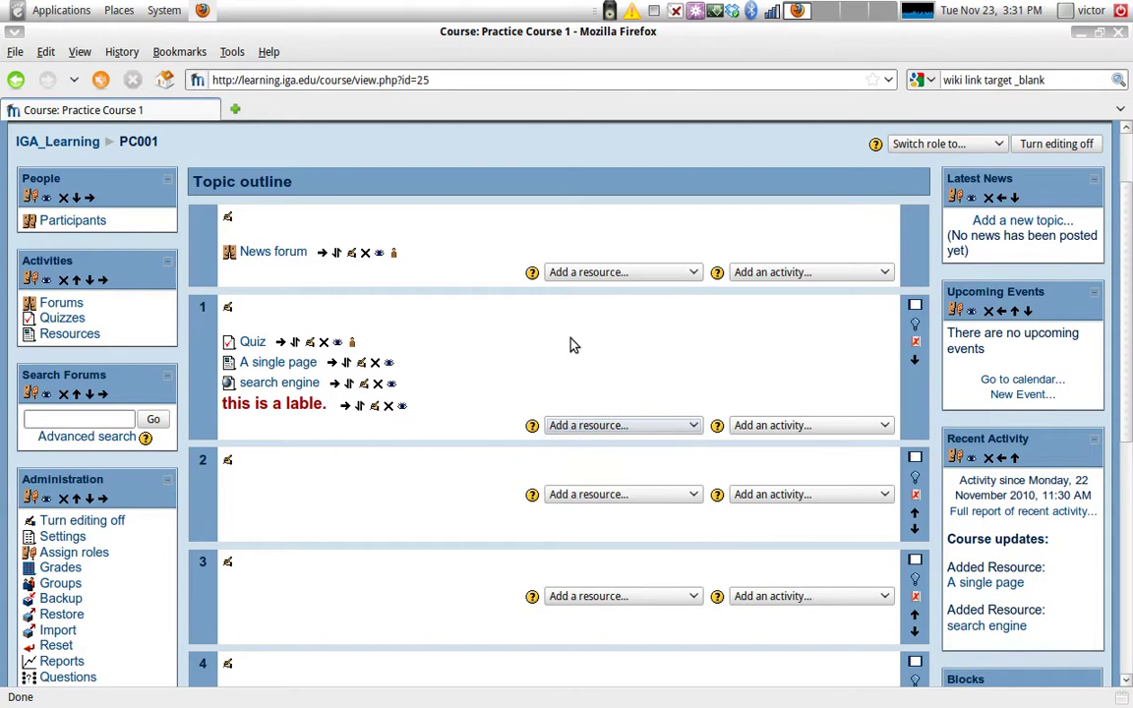